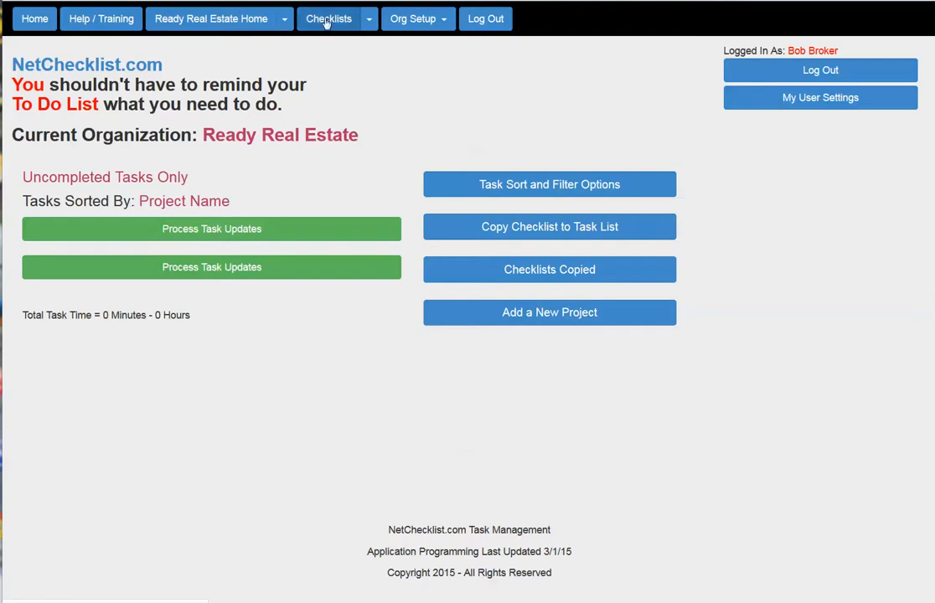
left_click(370, 22)
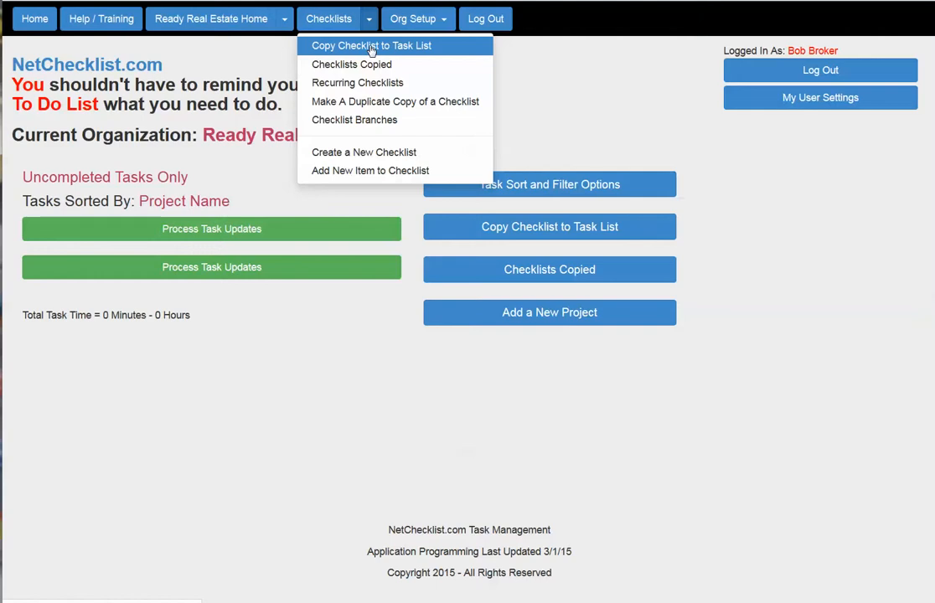
left_click(371, 47)
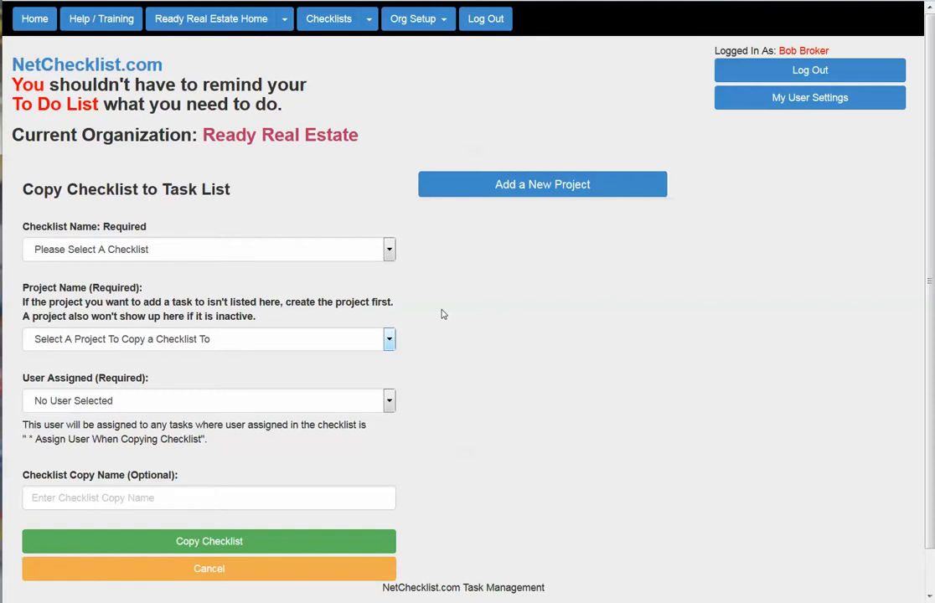
left_click(390, 251)
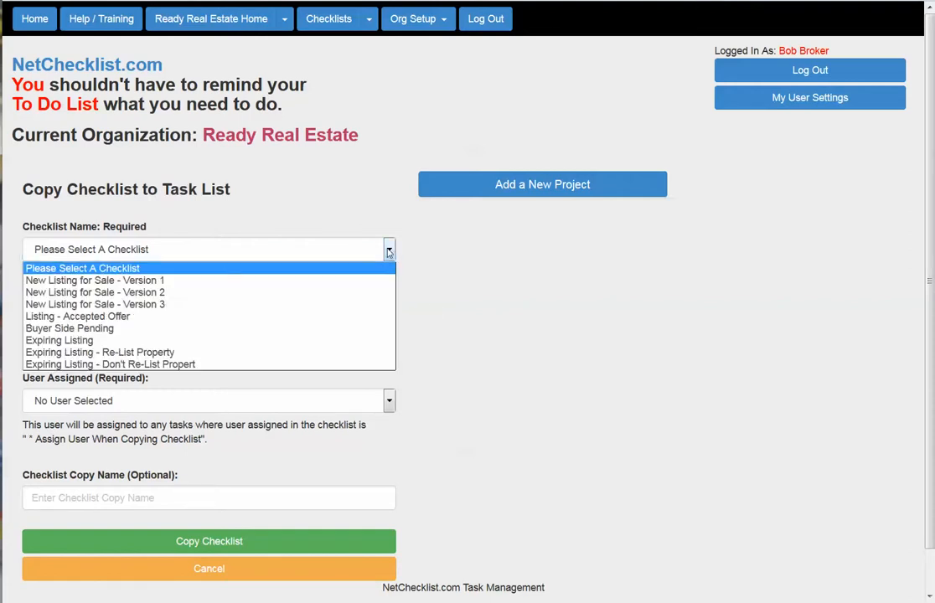
left_click(235, 280)
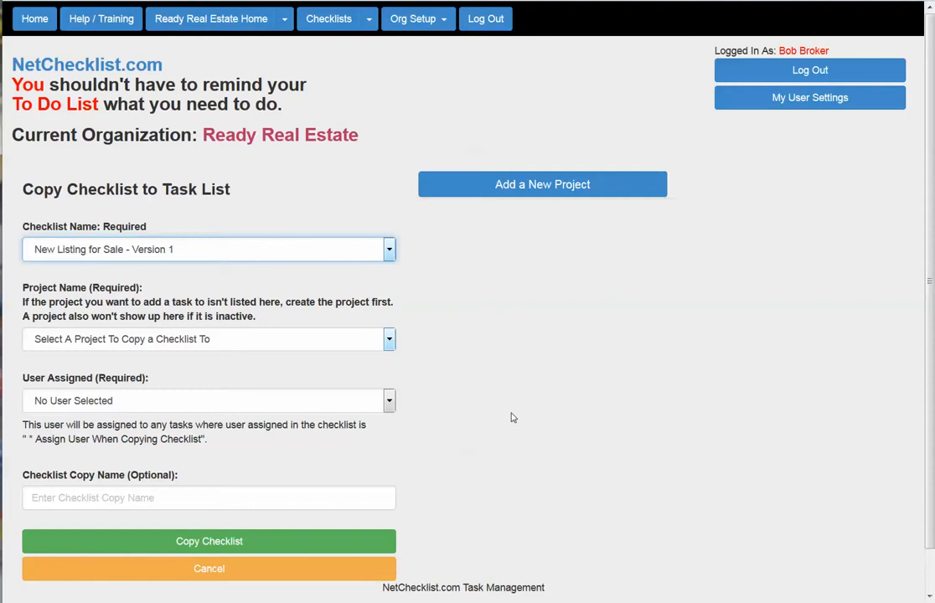
left_click(172, 339)
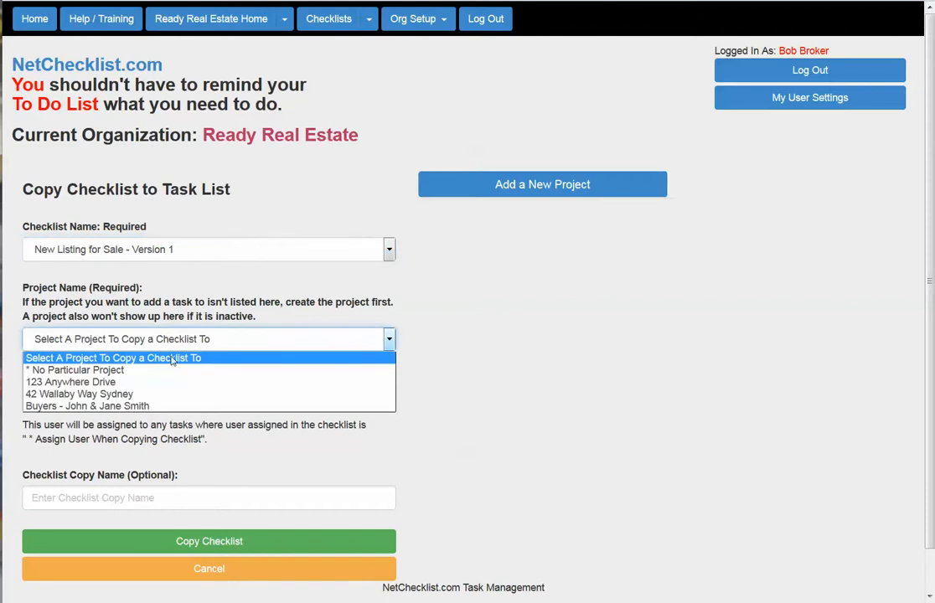
left_click(105, 382)
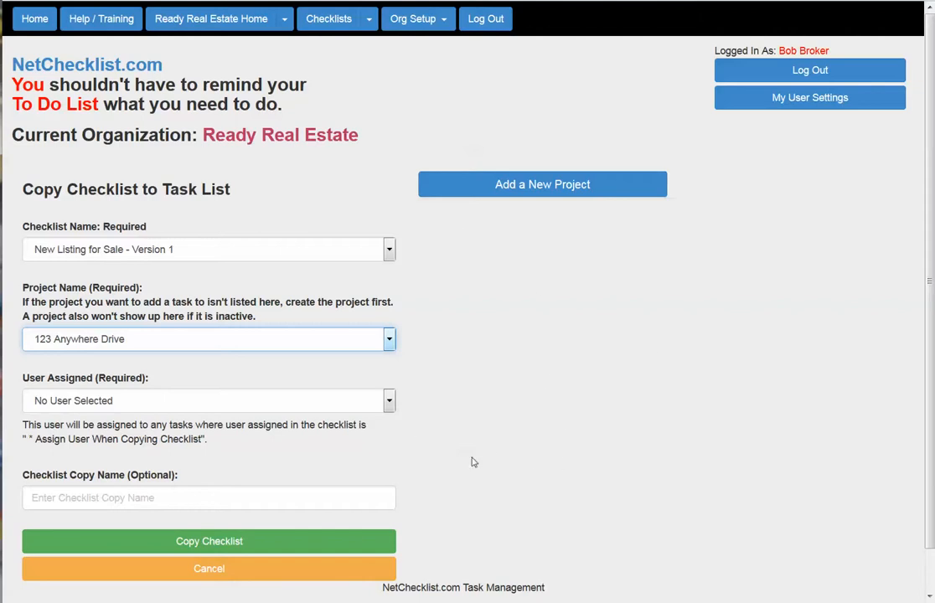
left_click(222, 251)
left_click(222, 251)
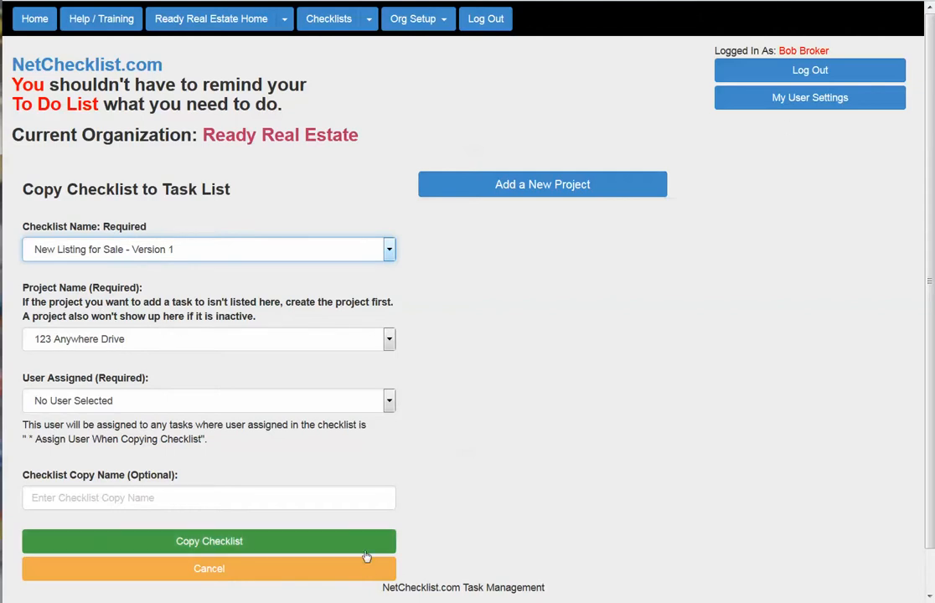
left_click(214, 573)
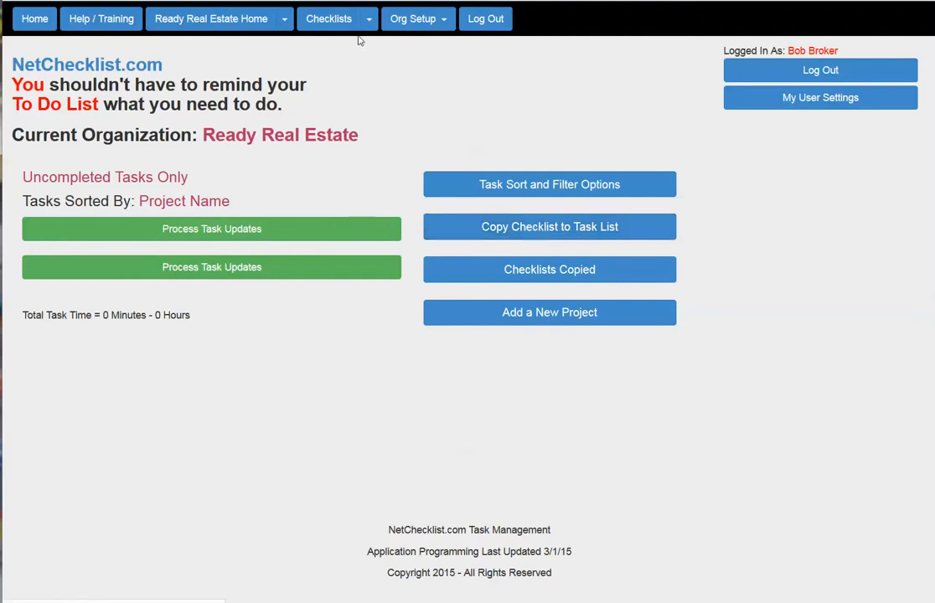
Open the copy form for the New Listing for Sale - Version 1 checklist from the home page's list of checklists.
left_click(327, 20)
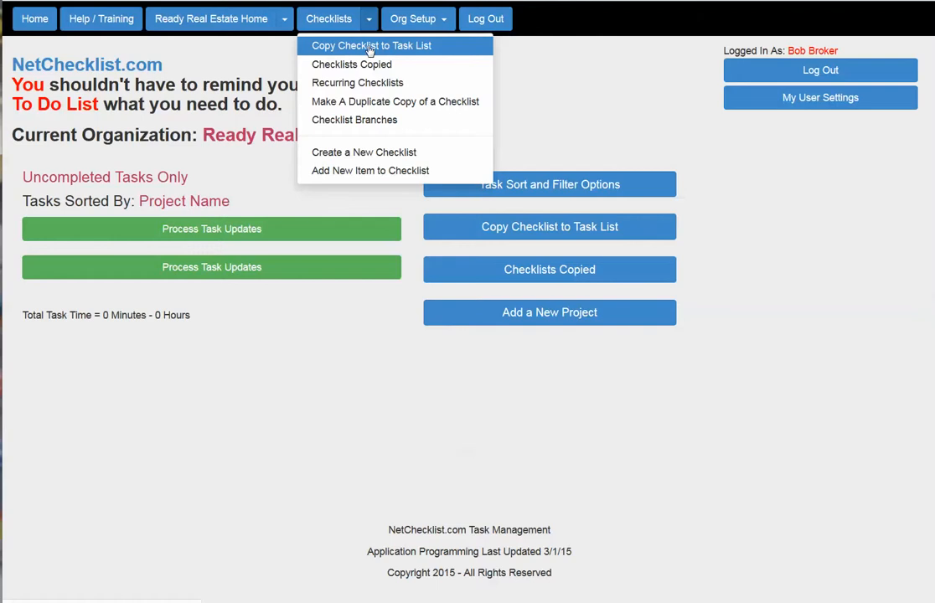
left_click(543, 66)
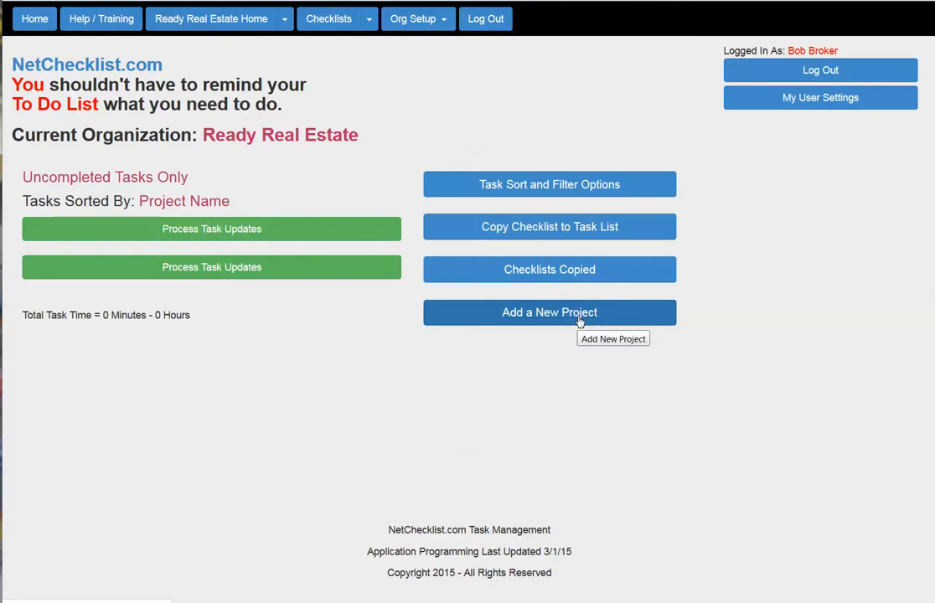
left_click(536, 227)
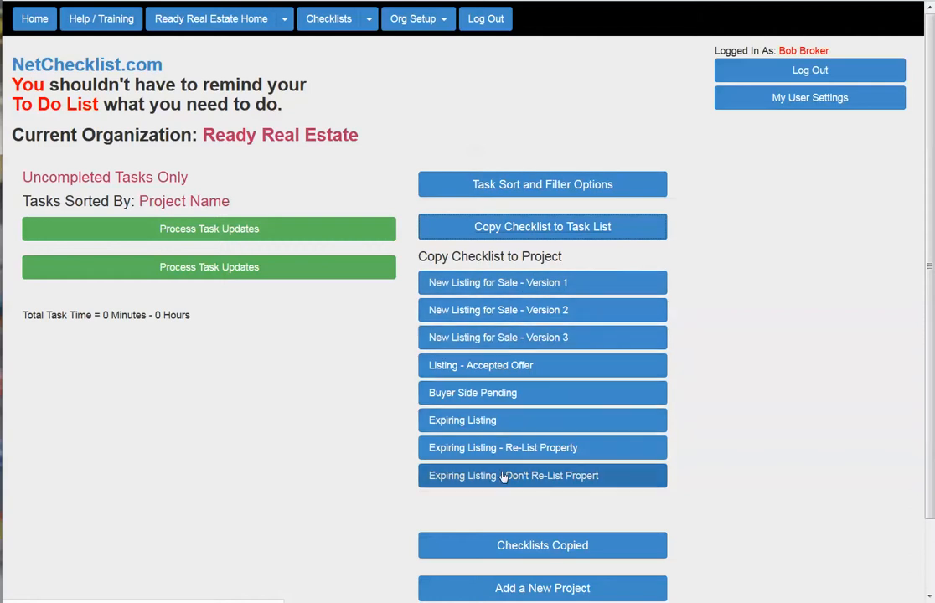
left_click(539, 227)
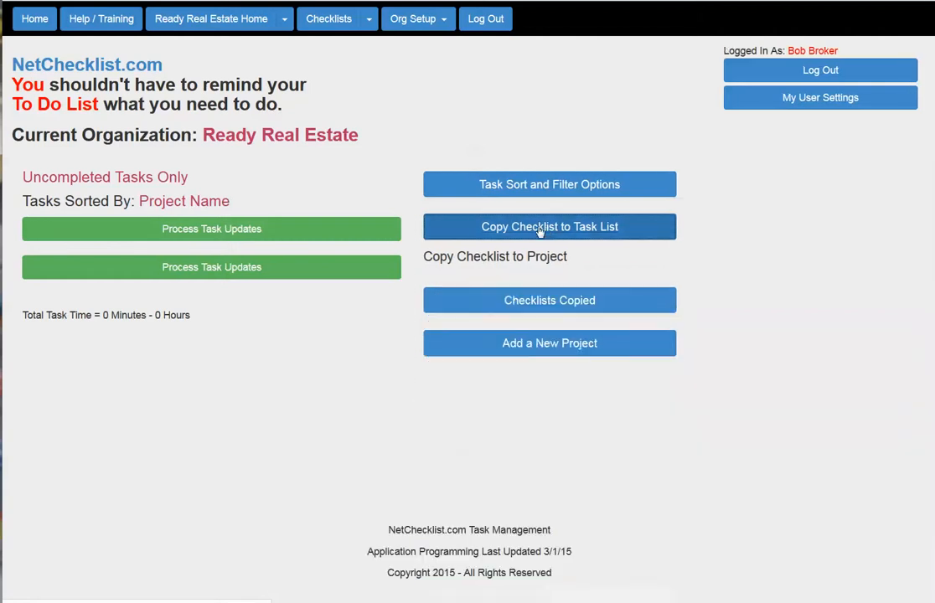
left_click(539, 231)
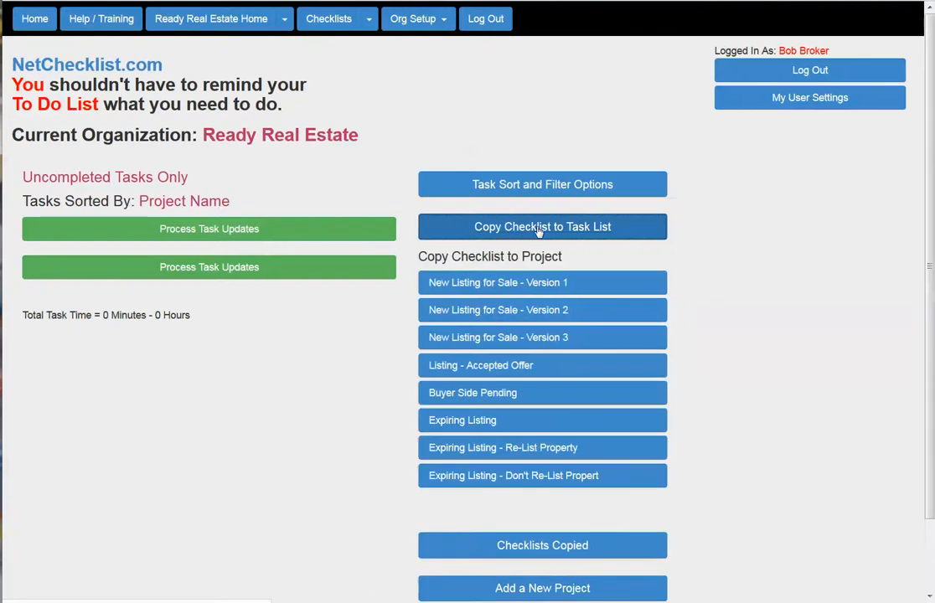
left_click(487, 287)
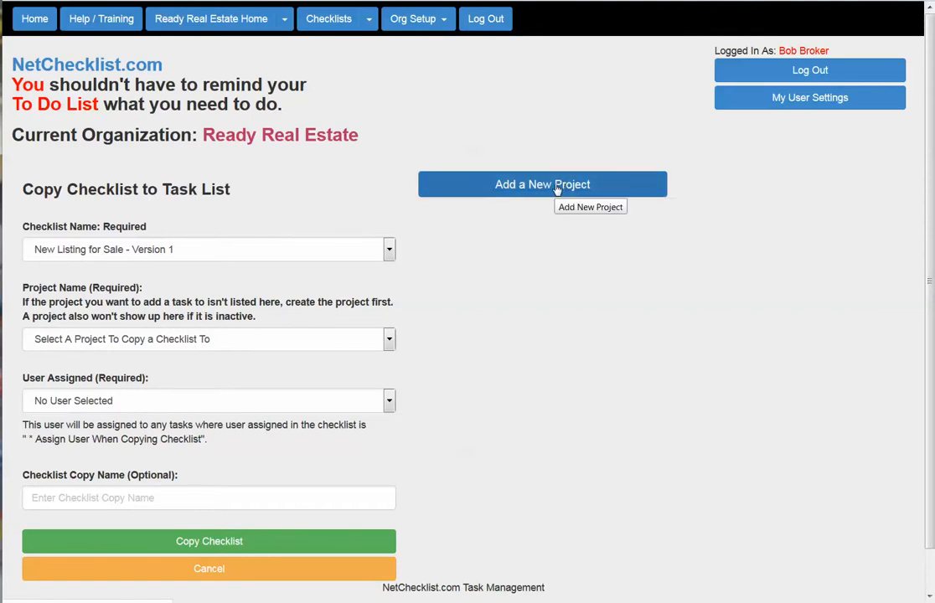
Add a new project to the organization, using the Sunnydale property's street address as the project name.
left_click(424, 24)
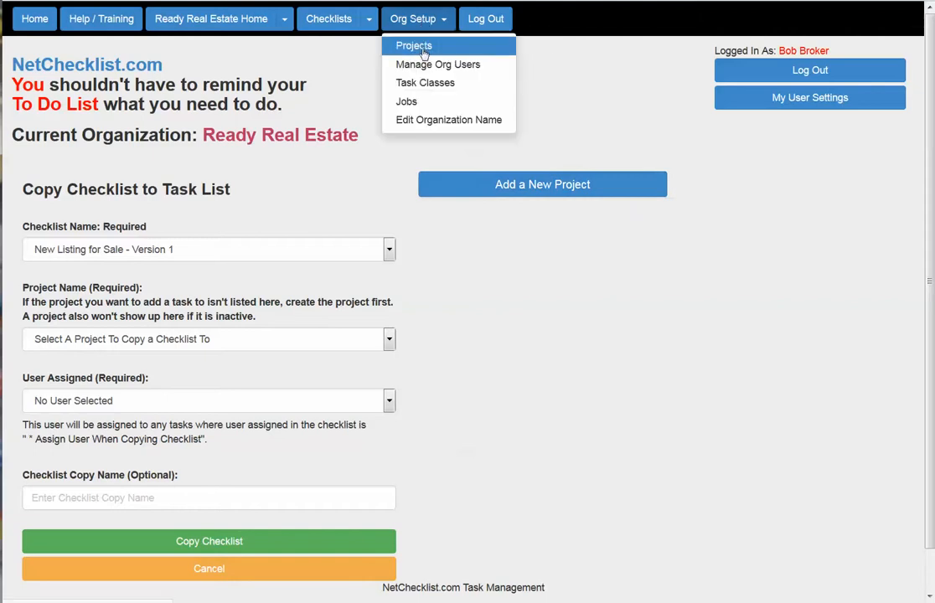
left_click(423, 50)
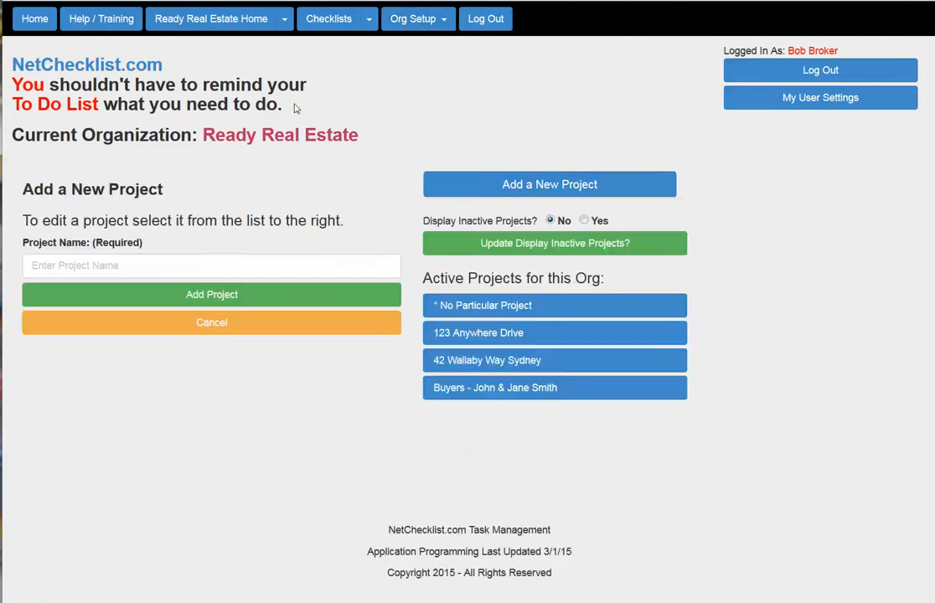
left_click(158, 269)
type("232")
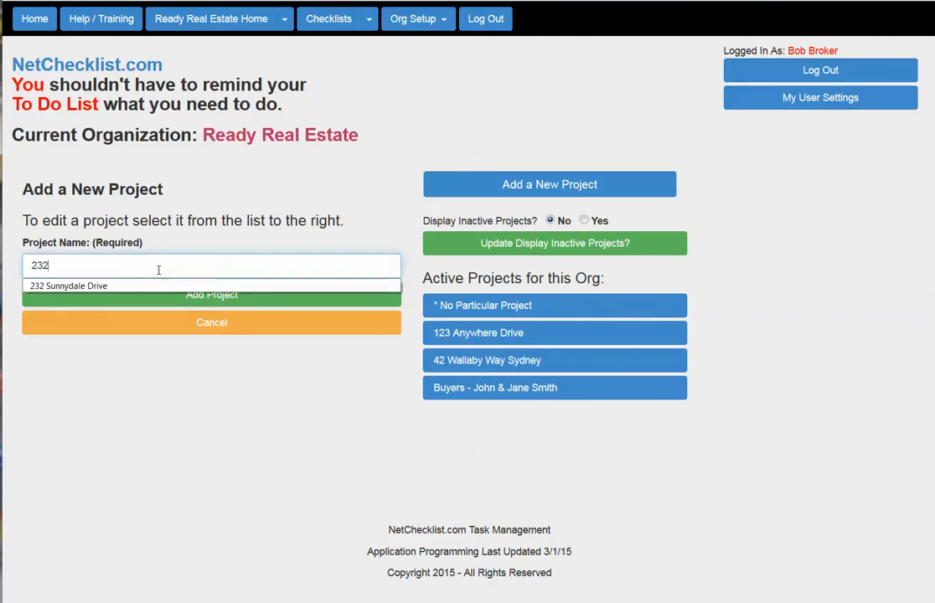
key("Down")
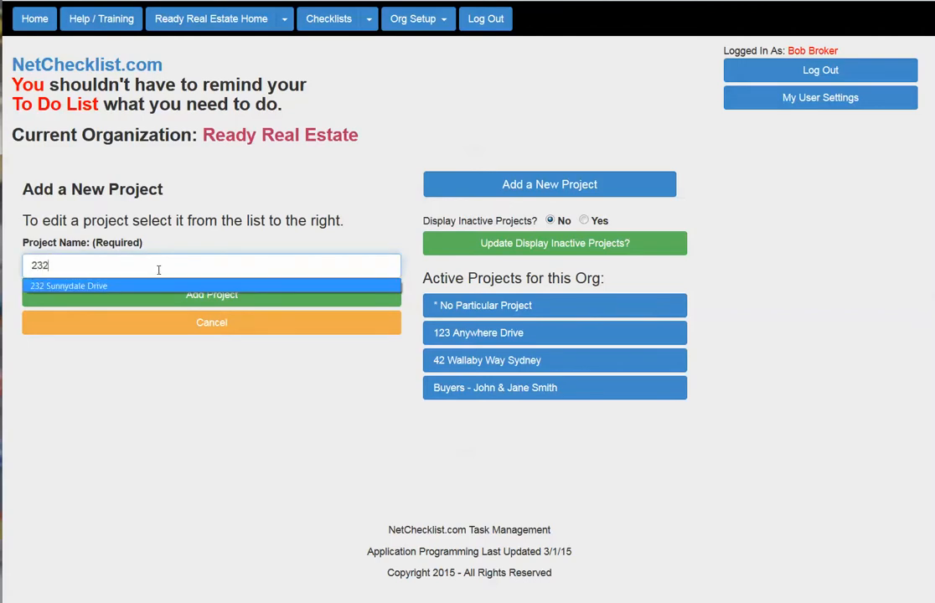
key("Return")
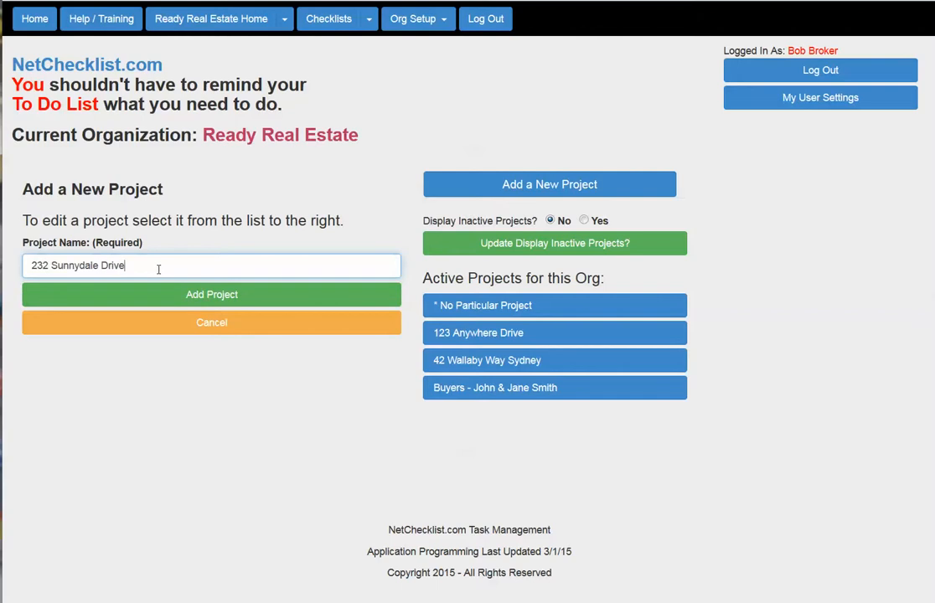
left_click(215, 299)
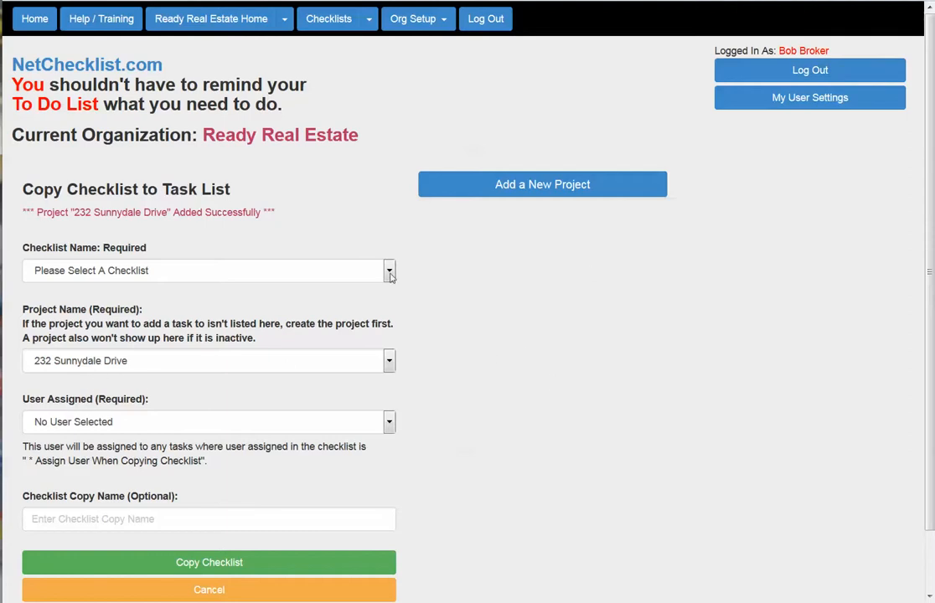
Copy the New Listing for Sale - Version 1 checklist to the newly added project, assigning the first listed agent and leaving the copy name blank.
left_click(335, 269)
left_click(142, 303)
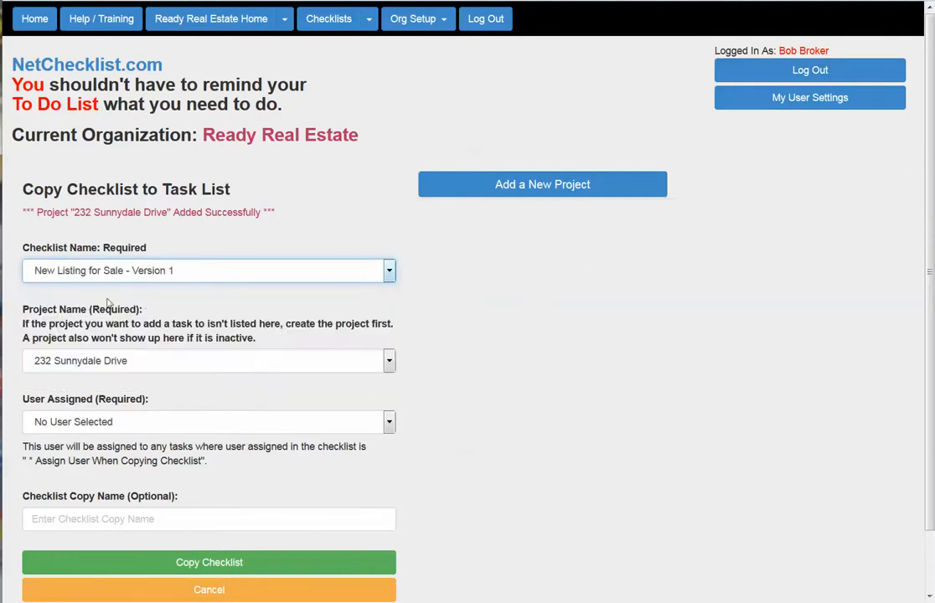
scroll(454, 354, "down", 1)
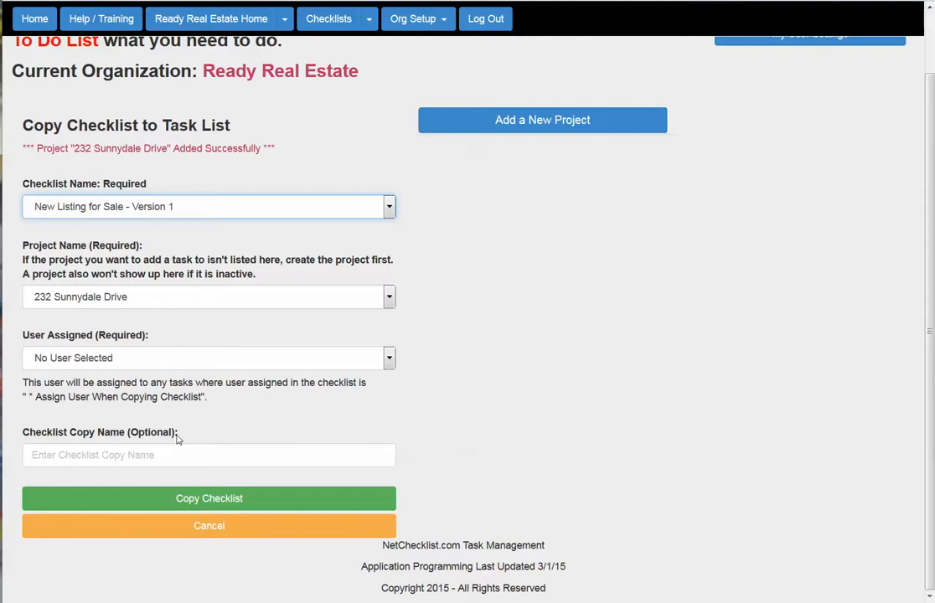
left_click(179, 358)
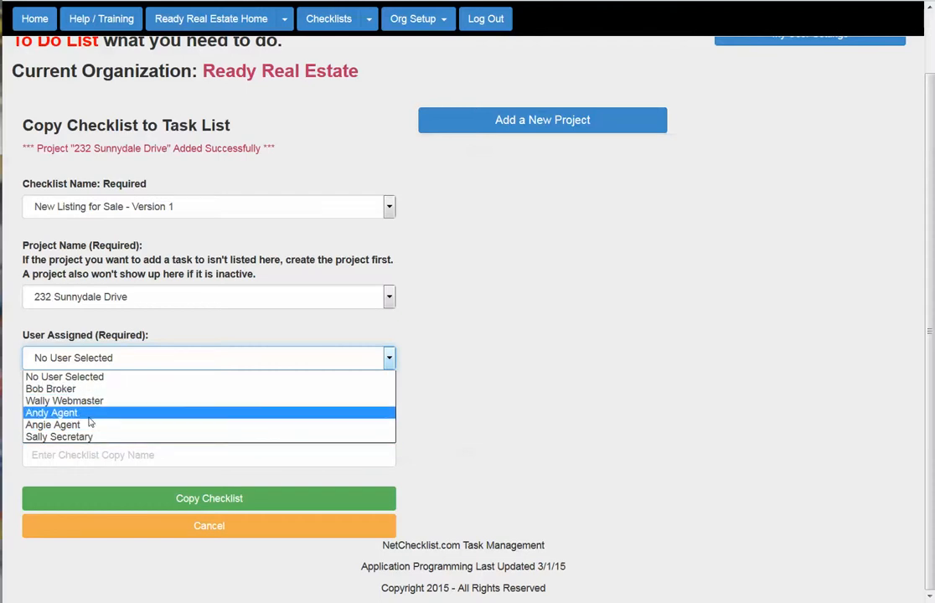
left_click(89, 416)
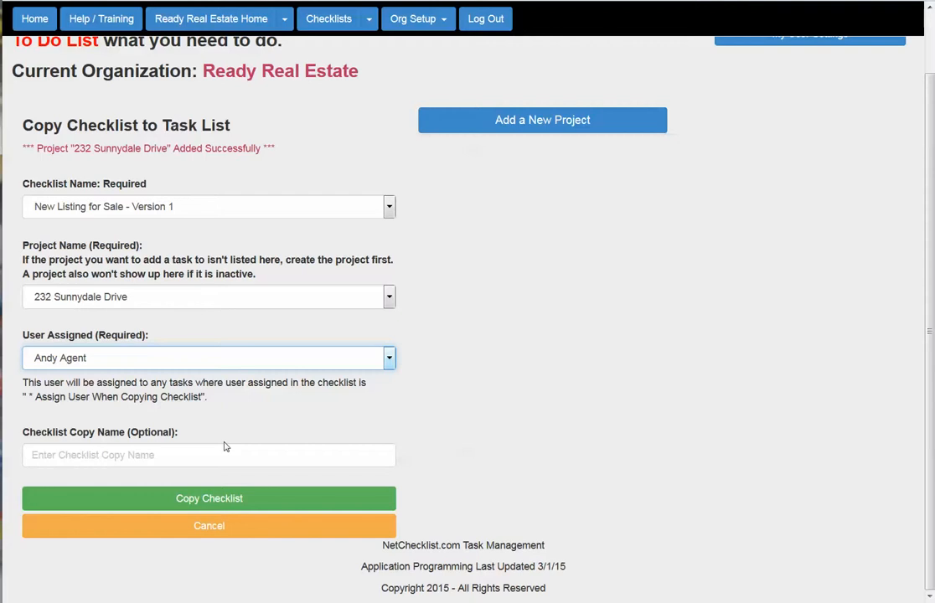
left_click(136, 457)
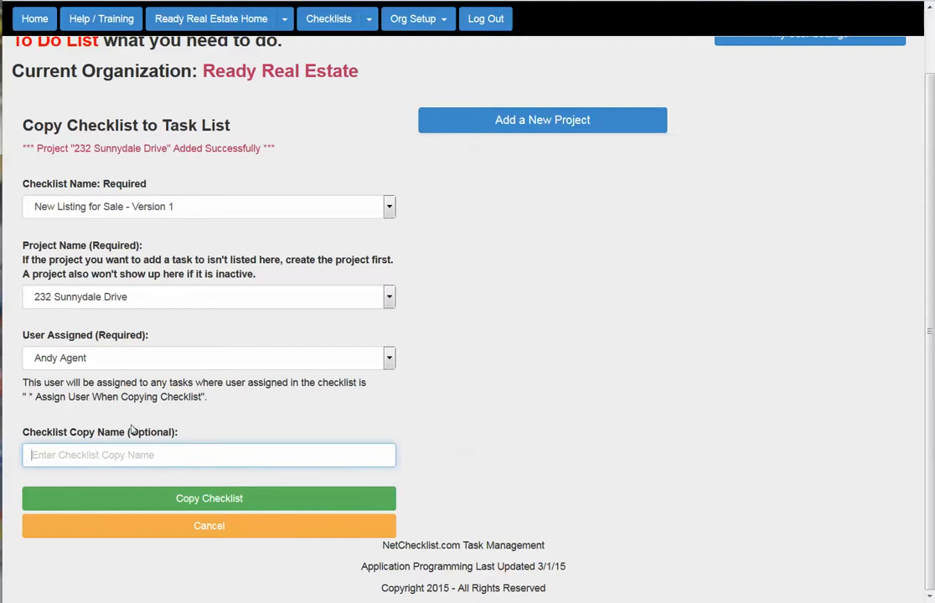
left_click(218, 500)
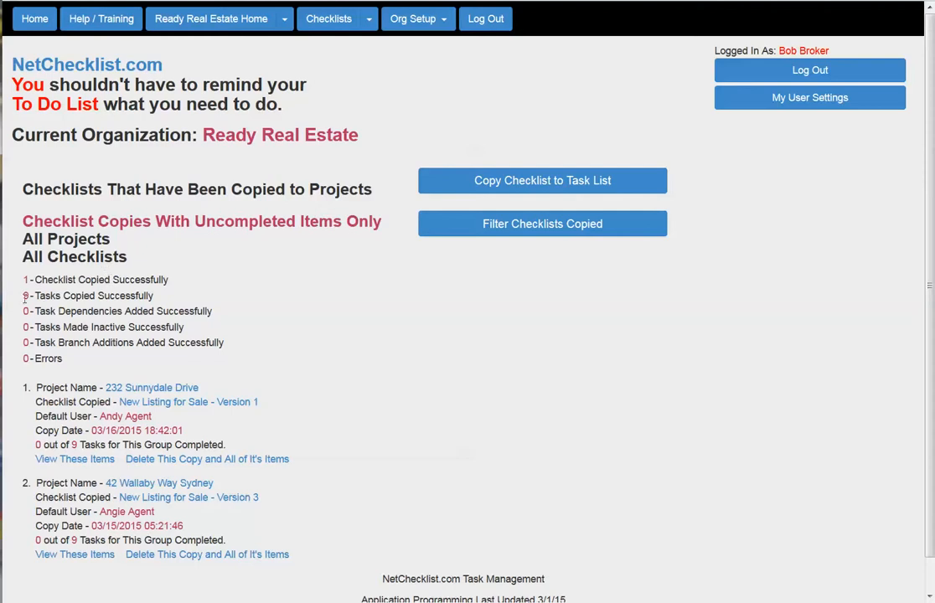
Review the copy results, view the tasks in the new project's checklist copy and check who the task is assigned to.
left_click_drag(19, 298, 156, 298)
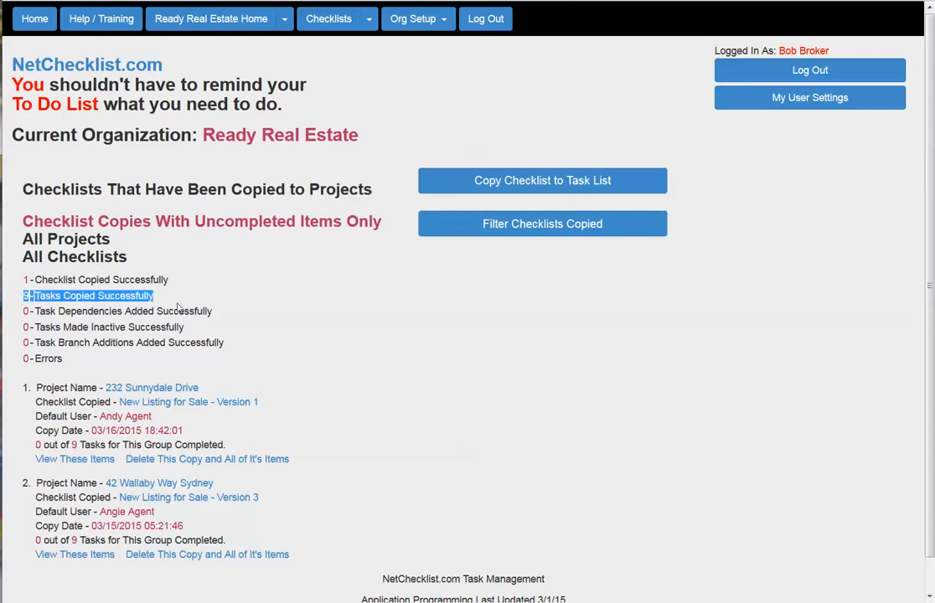
left_click(263, 287)
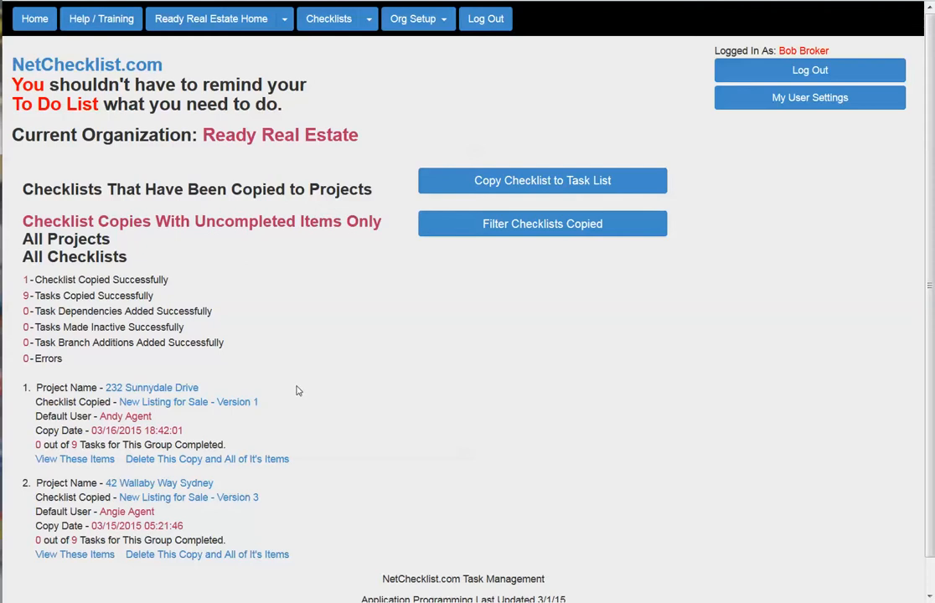
scroll(295, 389, "down", 1)
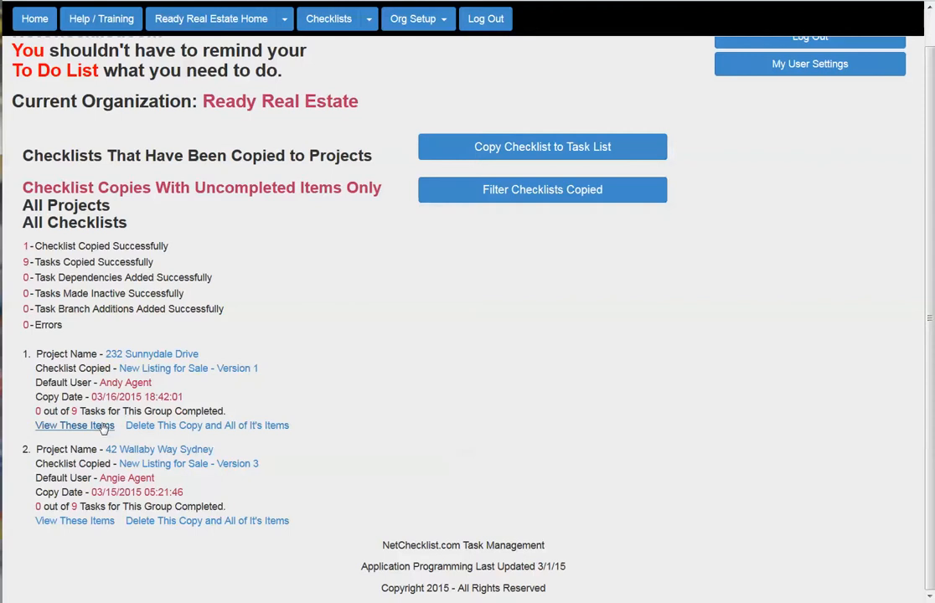
mouse_move(103, 428)
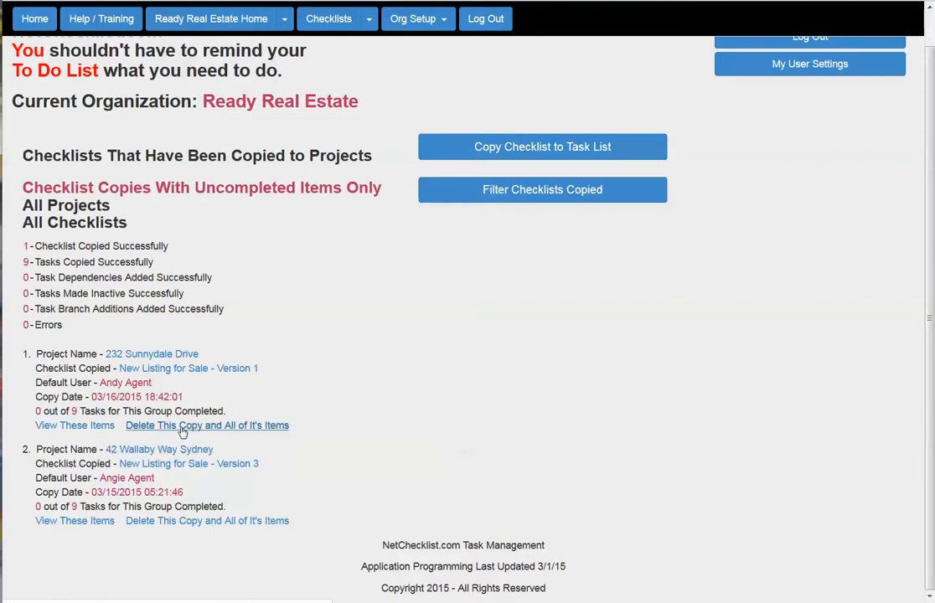
mouse_move(183, 432)
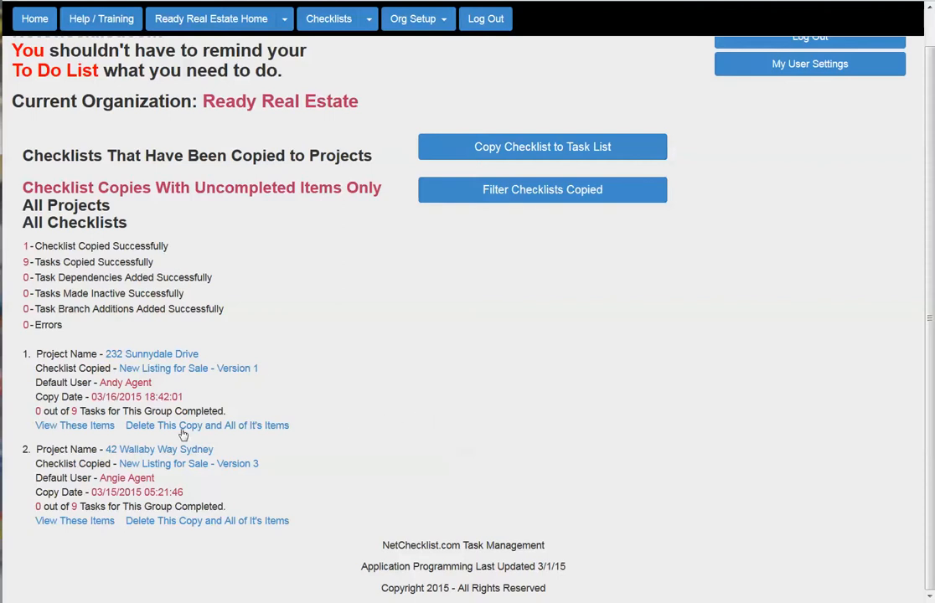
left_click(75, 426)
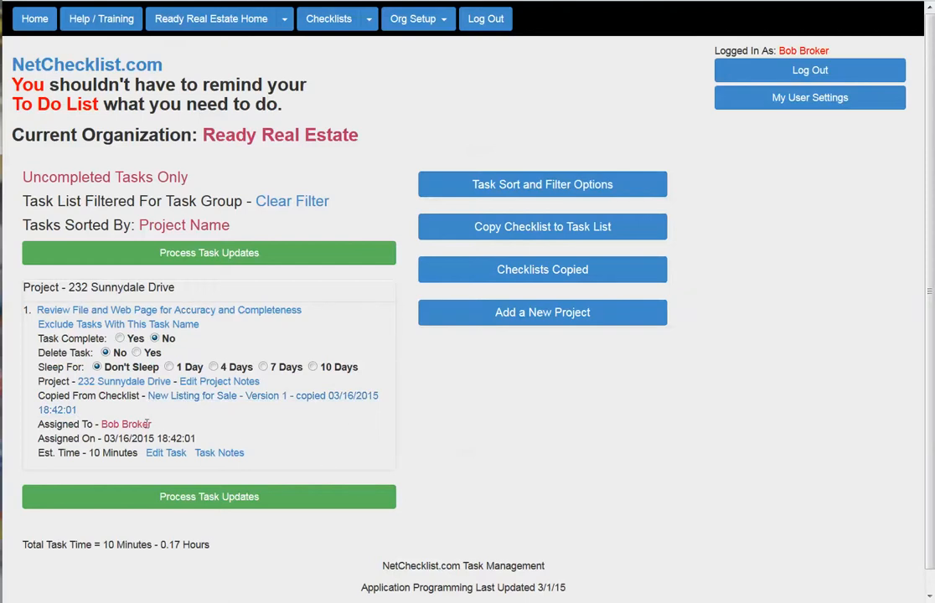
left_click_drag(156, 425, 101, 426)
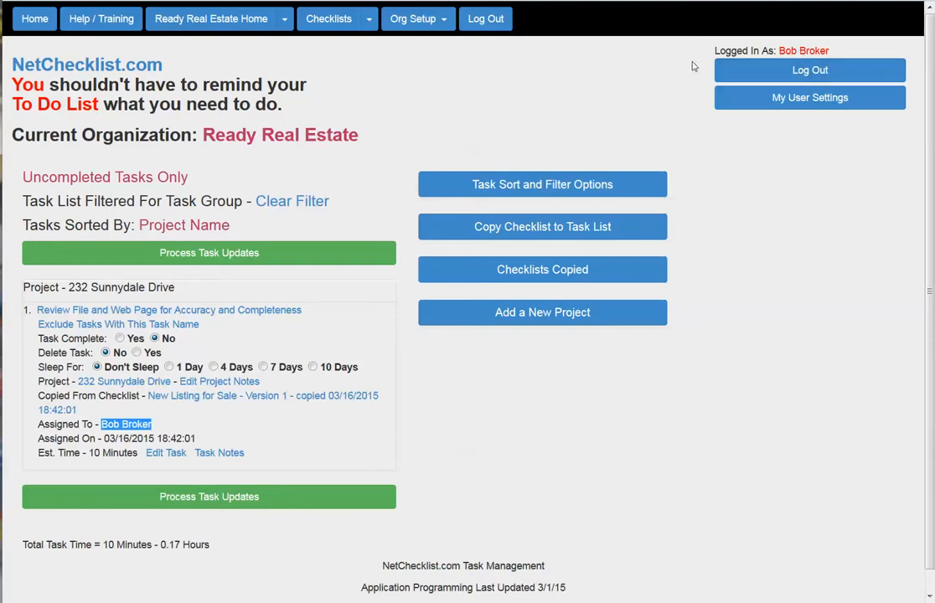
Filter the task list to show the uncompleted tasks for all users instead of only the logged-in user's.
left_click(526, 186)
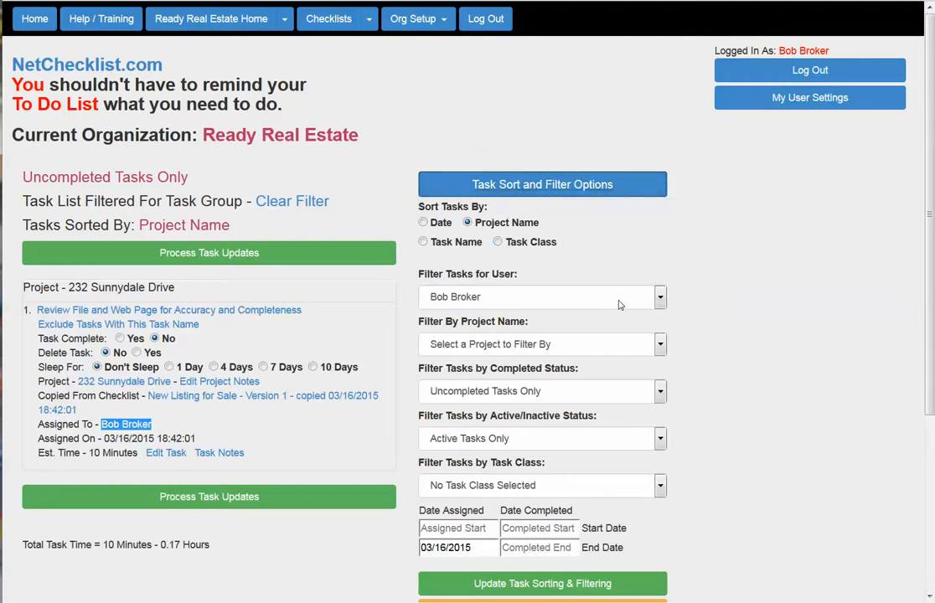
left_click(660, 305)
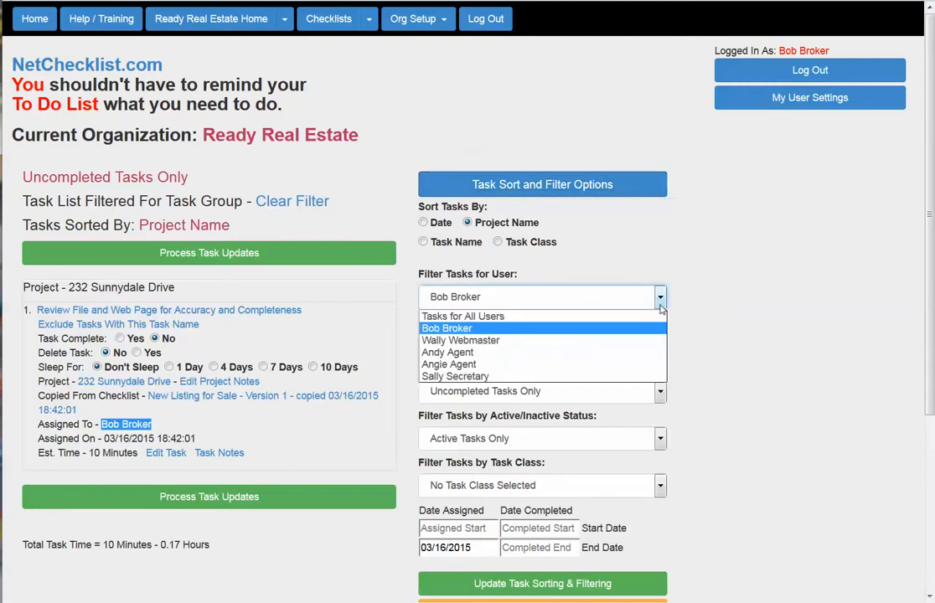
left_click(499, 316)
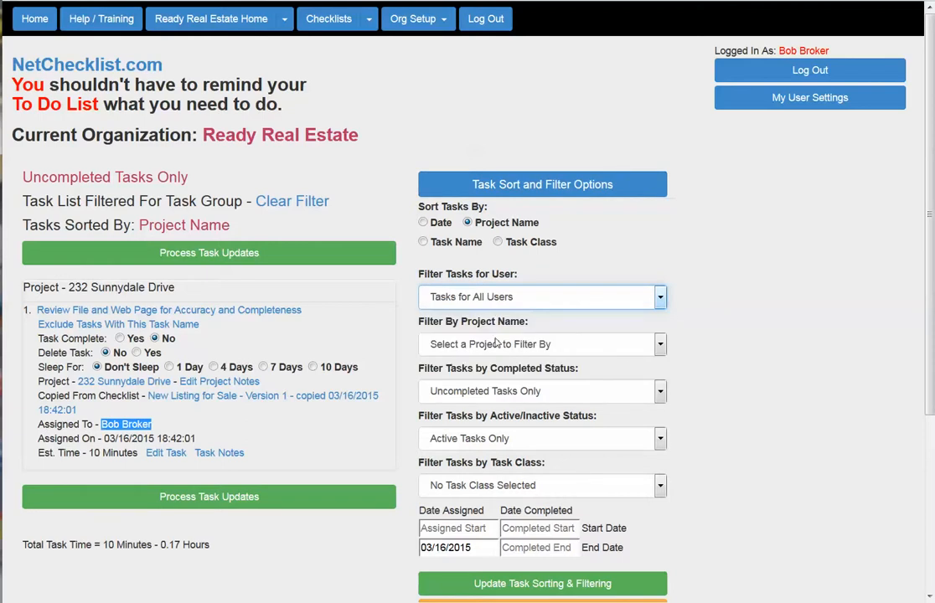
left_click(526, 297)
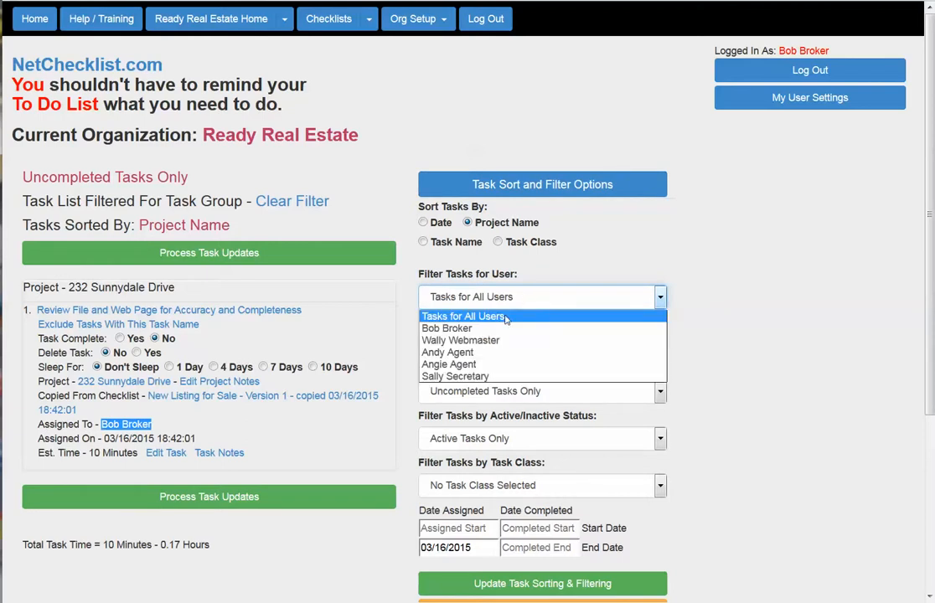
left_click(505, 316)
scroll(727, 393, "down", 2)
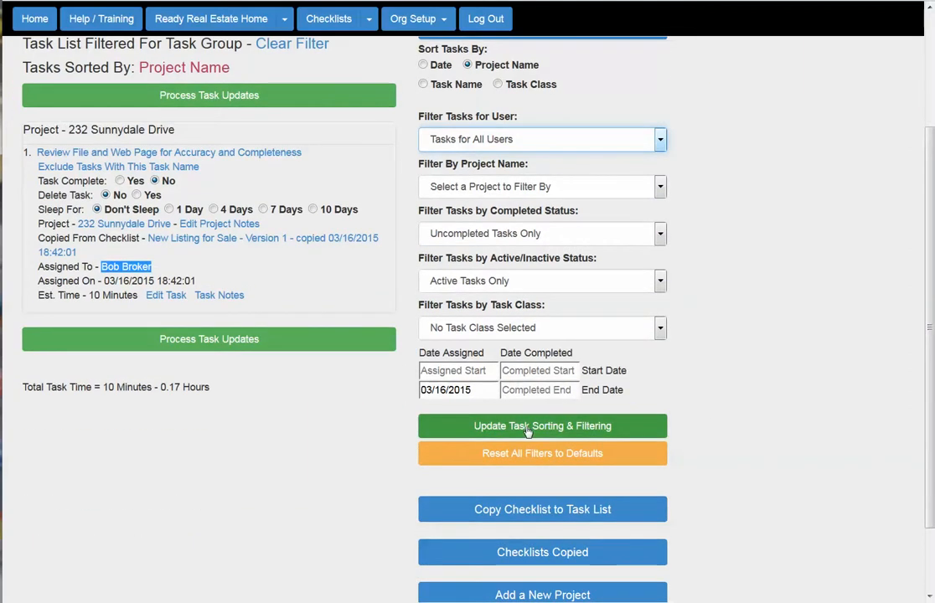
left_click(528, 427)
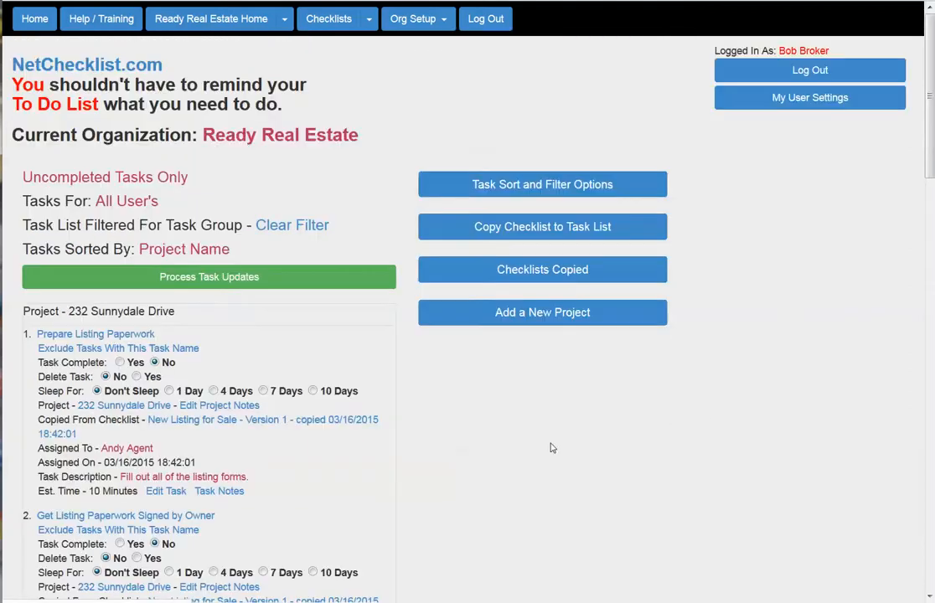
Review every task copied to the Sunnydale project, checking which user each one is assigned to.
scroll(317, 445, "down", 17)
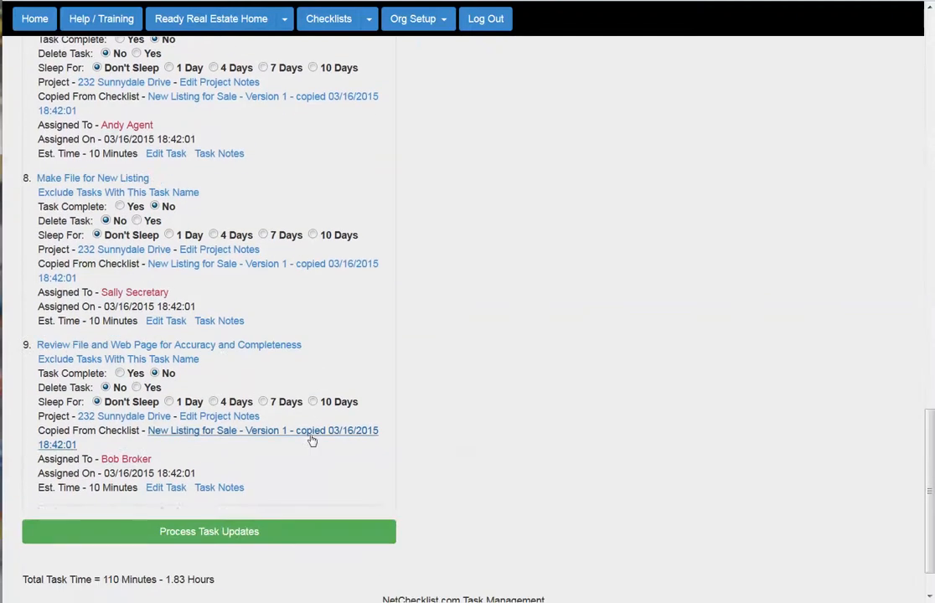
scroll(316, 431, "up", 10)
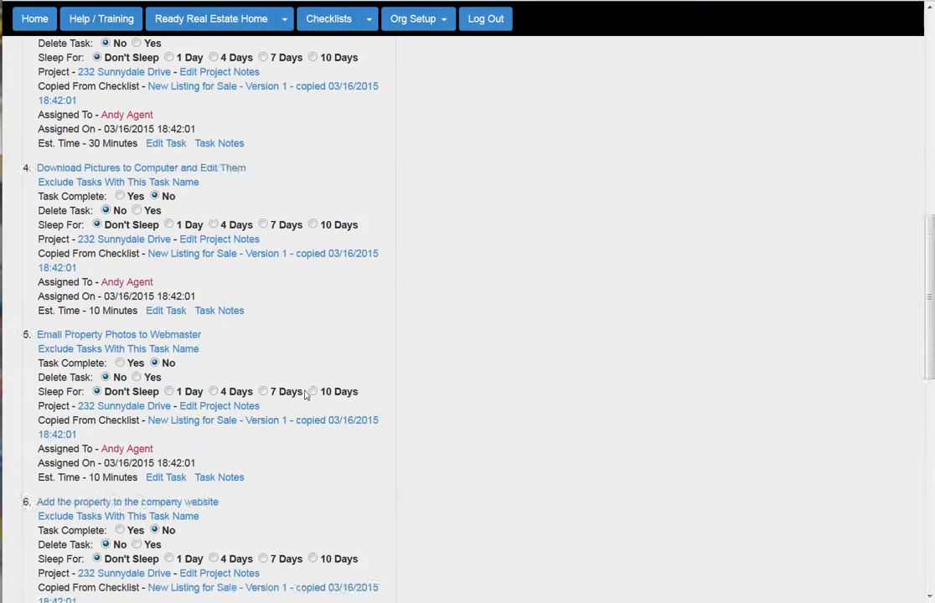
scroll(305, 396, "up", 6)
scroll(184, 372, "down", 3)
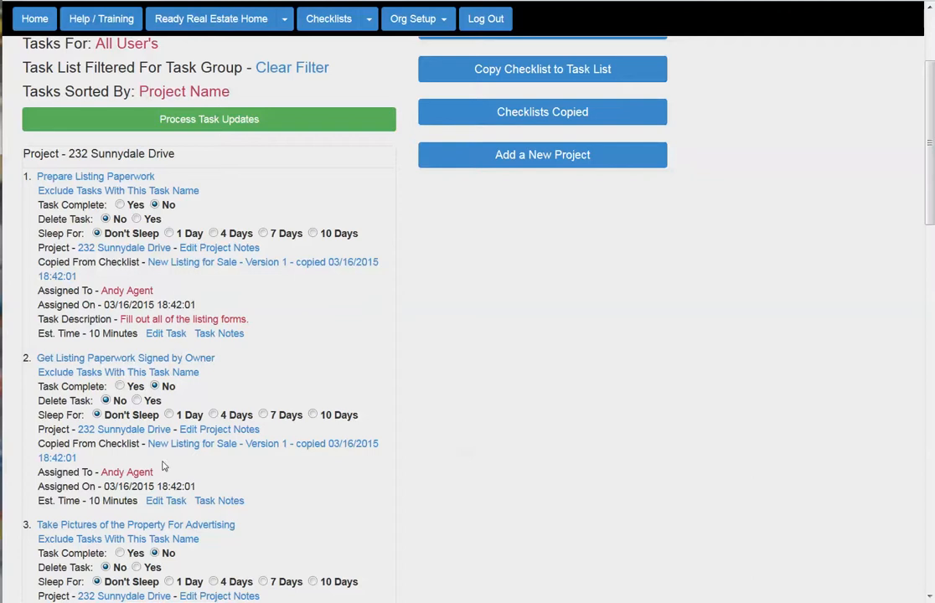
scroll(146, 407, "down", 5)
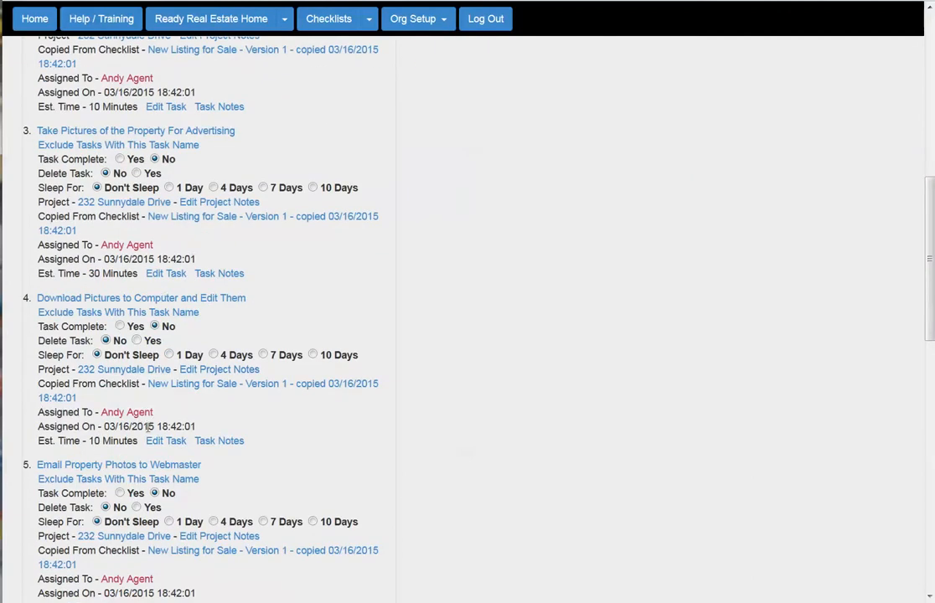
scroll(148, 428, "down", 4)
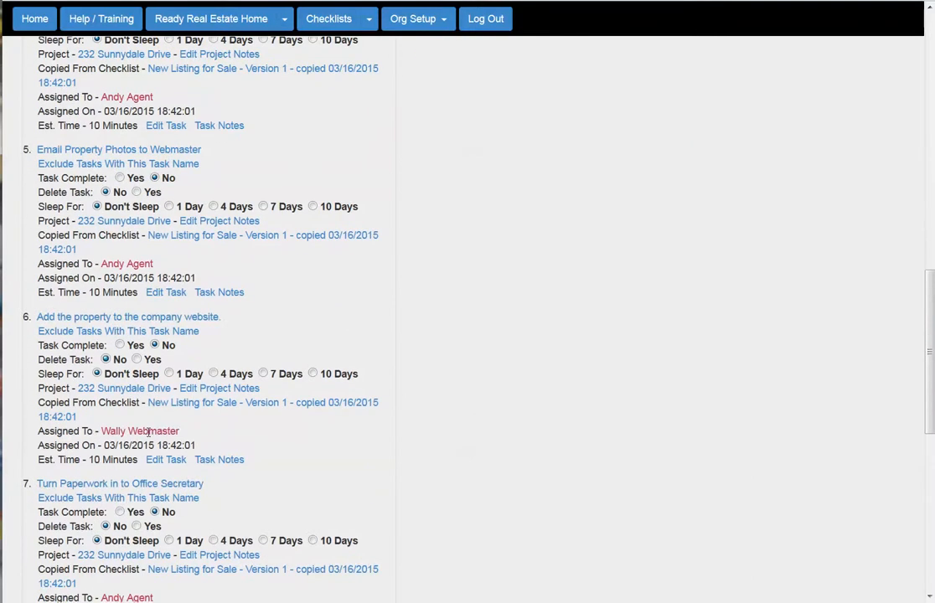
scroll(149, 431, "down", 6)
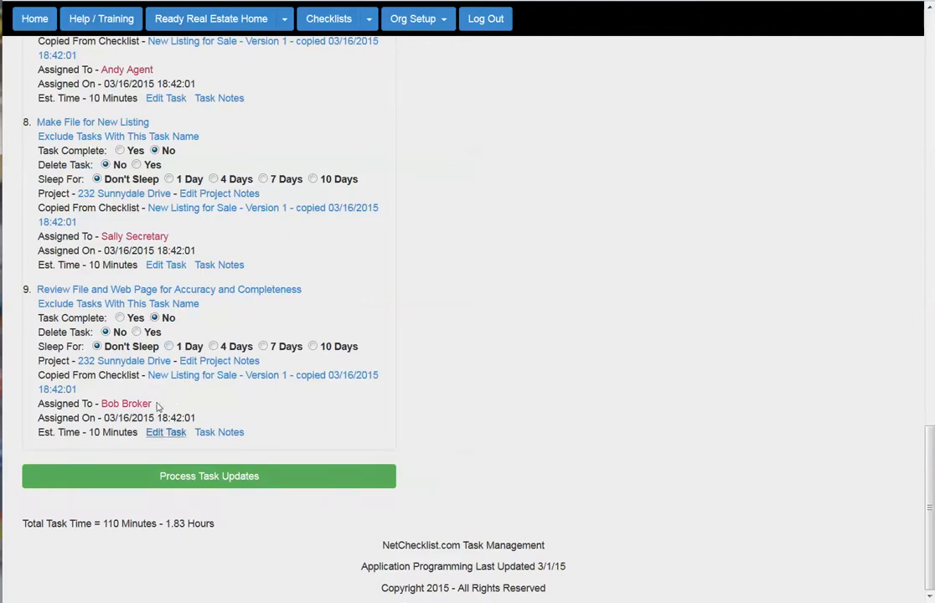
scroll(428, 409, "up", 15)
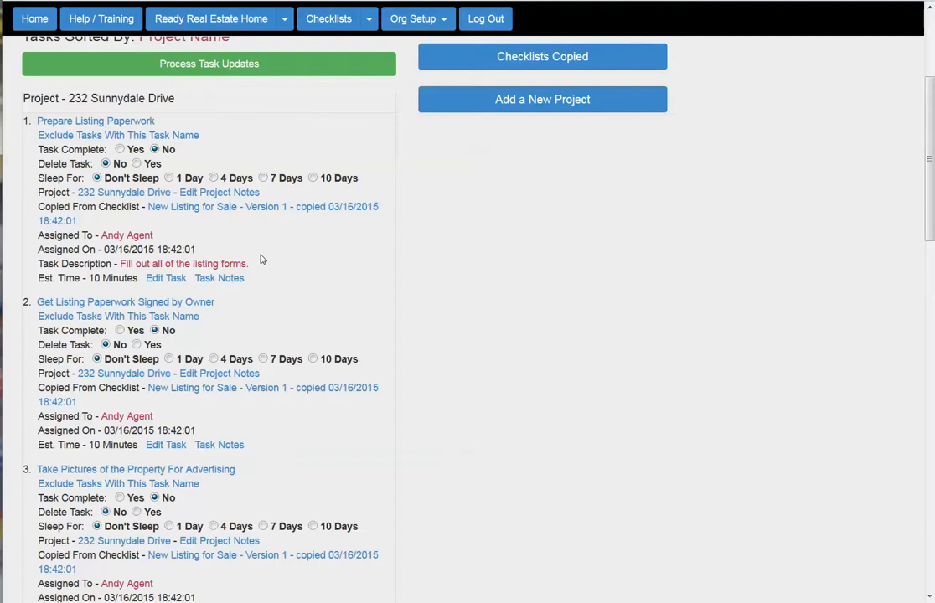
scroll(180, 237, "down", 3)
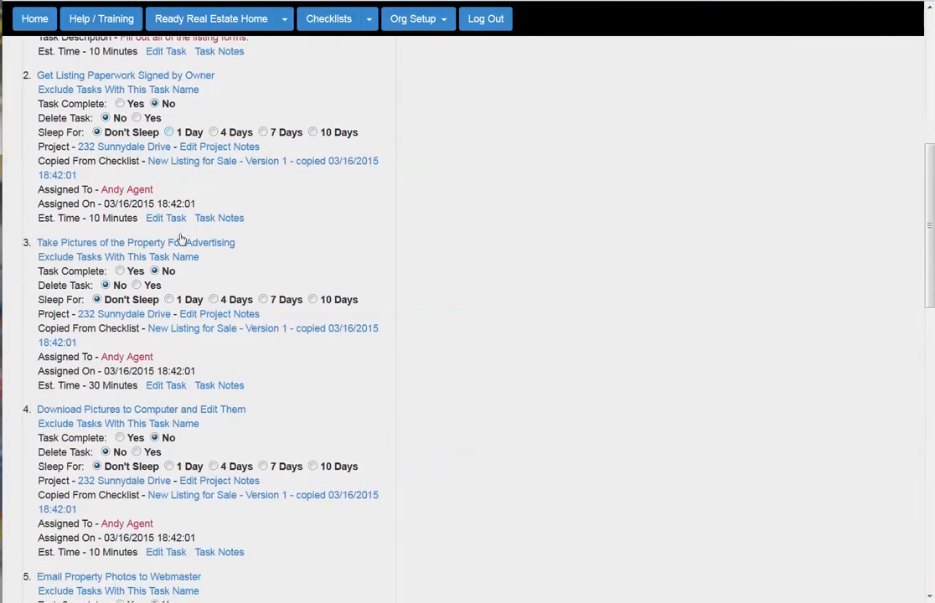
scroll(180, 239, "down", 5)
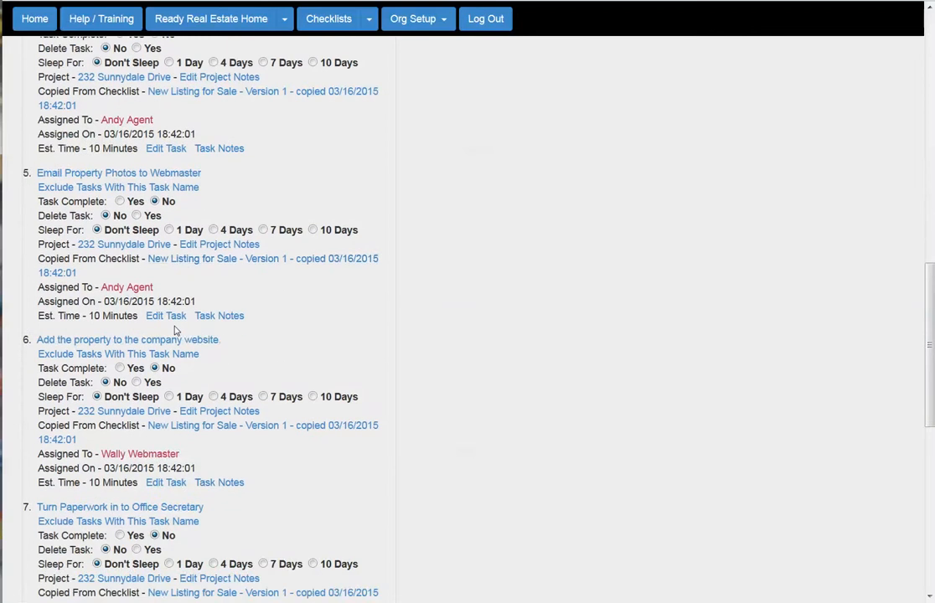
scroll(176, 330, "down", 3)
scroll(183, 261, "up", 1)
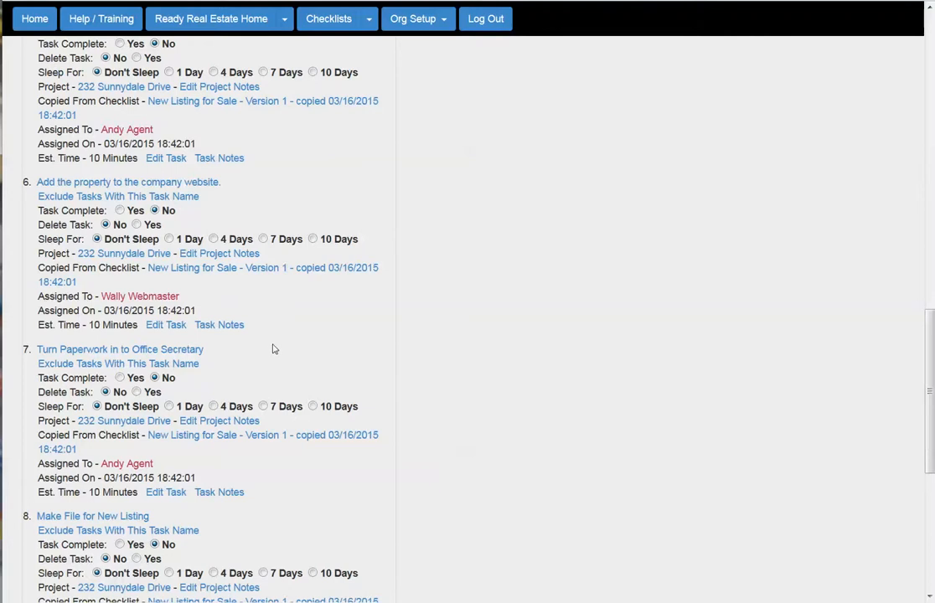
scroll(271, 350, "down", 3)
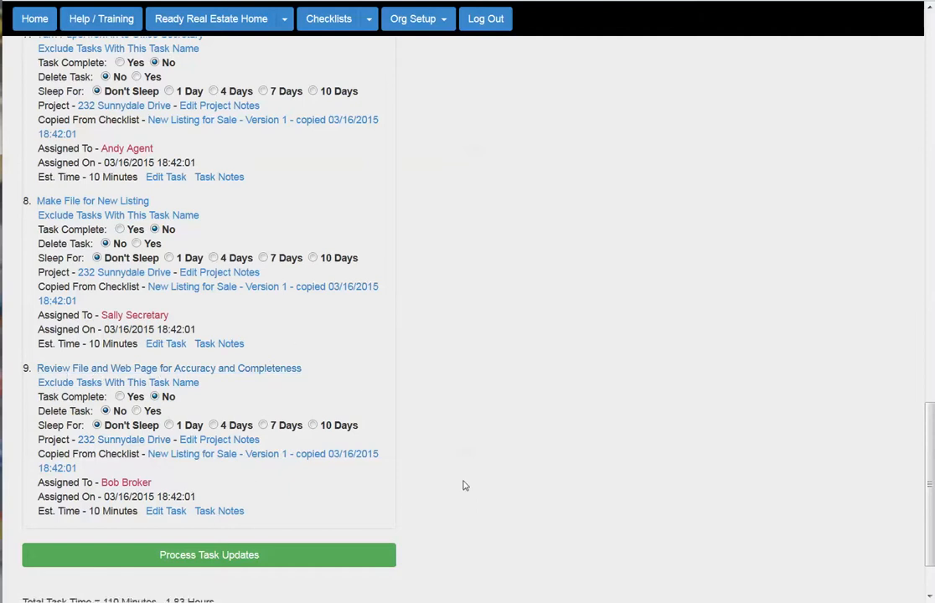
Open the New Listing for Sale - Version 1 checklist for editing and examine each item's task name and assigned user.
left_click(334, 24)
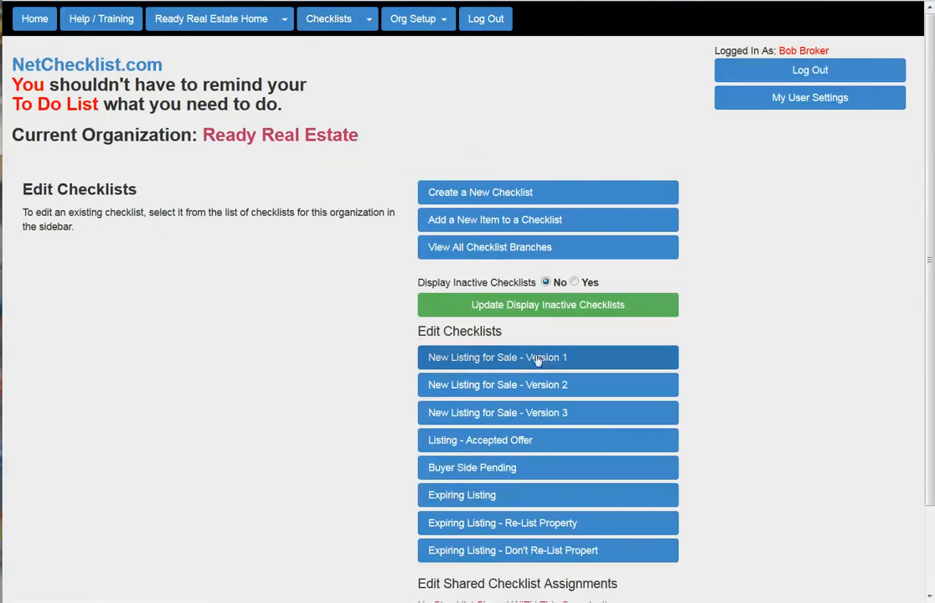
left_click(514, 361)
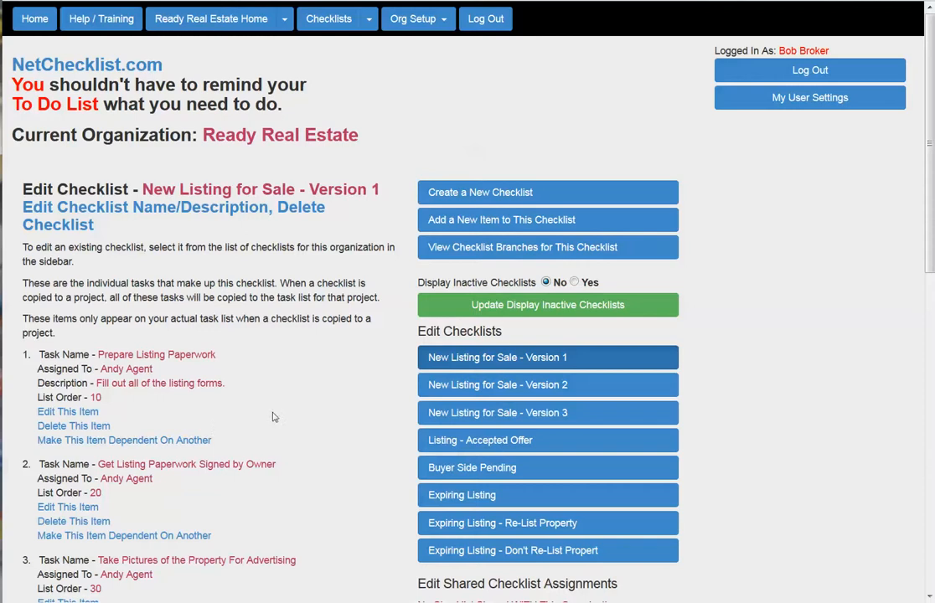
scroll(271, 417, "down", 2)
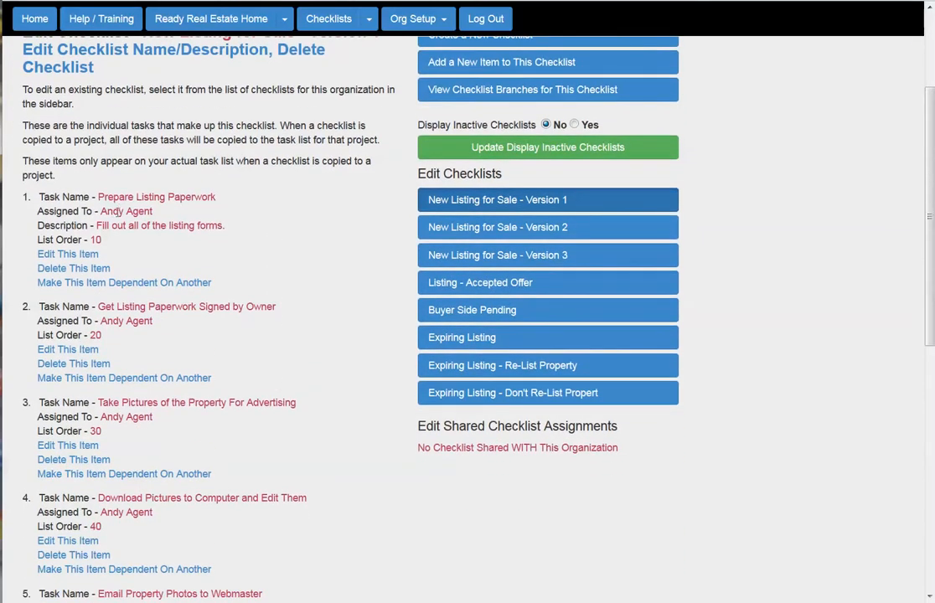
scroll(222, 344, "down", 3)
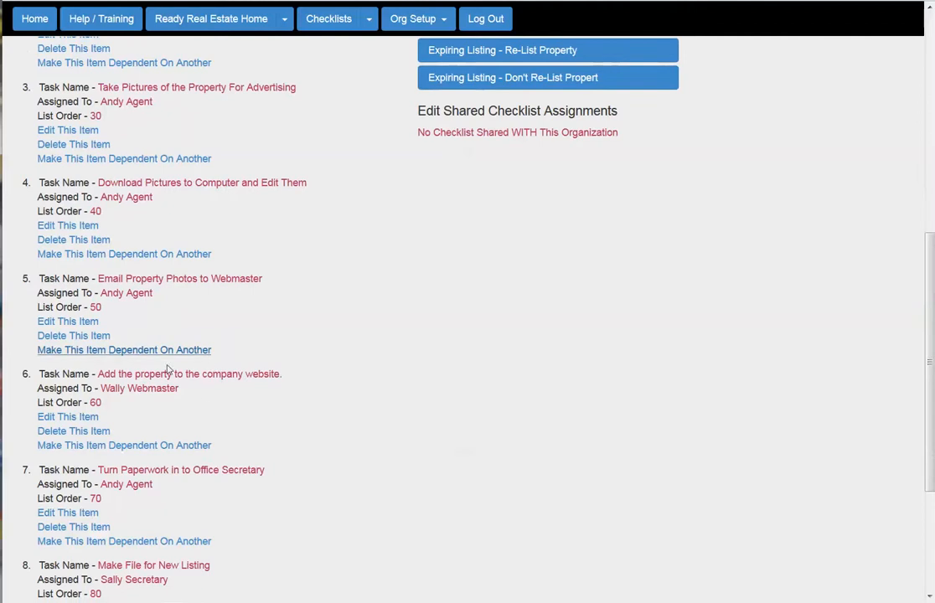
scroll(205, 407, "down", 1)
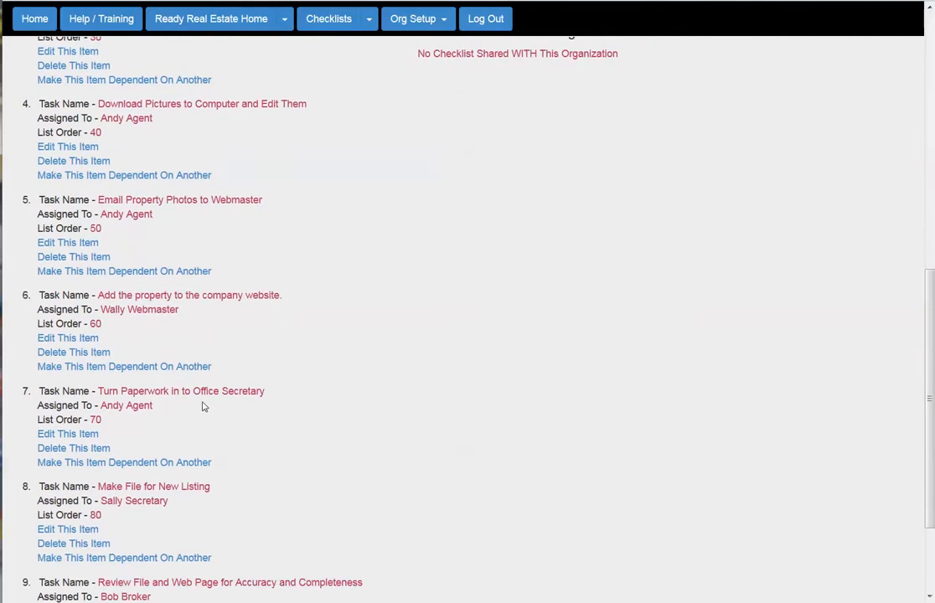
scroll(202, 406, "down", 2)
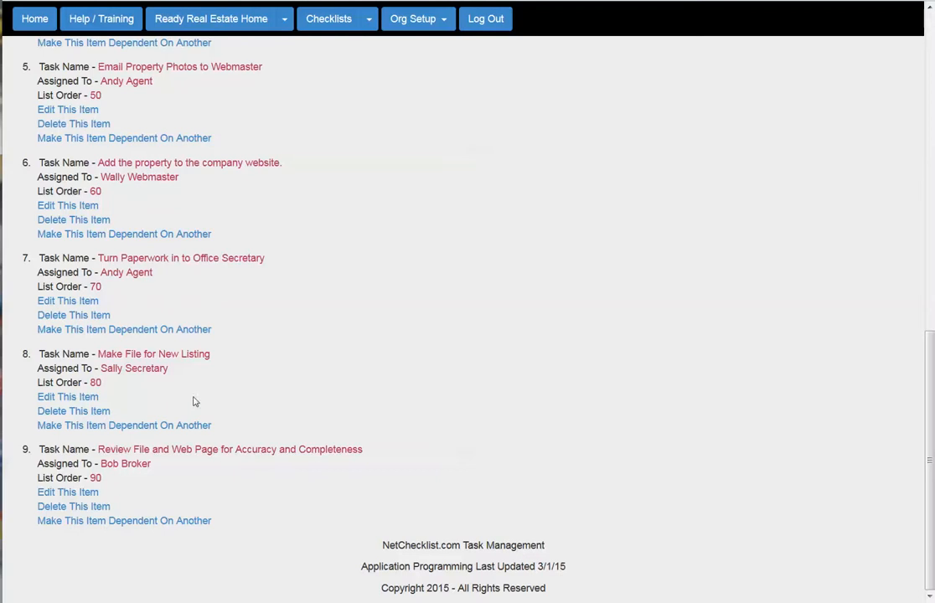
scroll(258, 380, "up", 6)
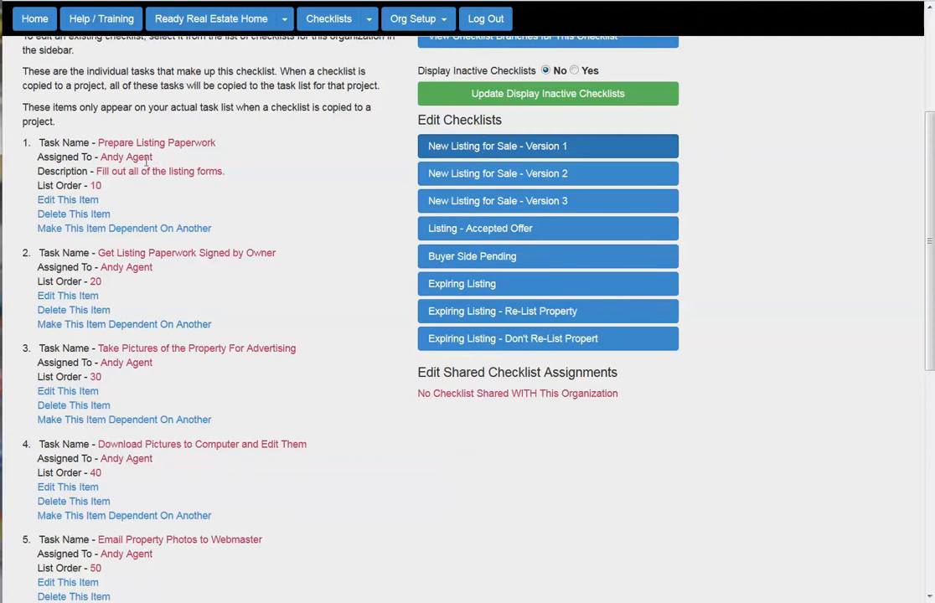
left_click_drag(154, 158, 97, 157)
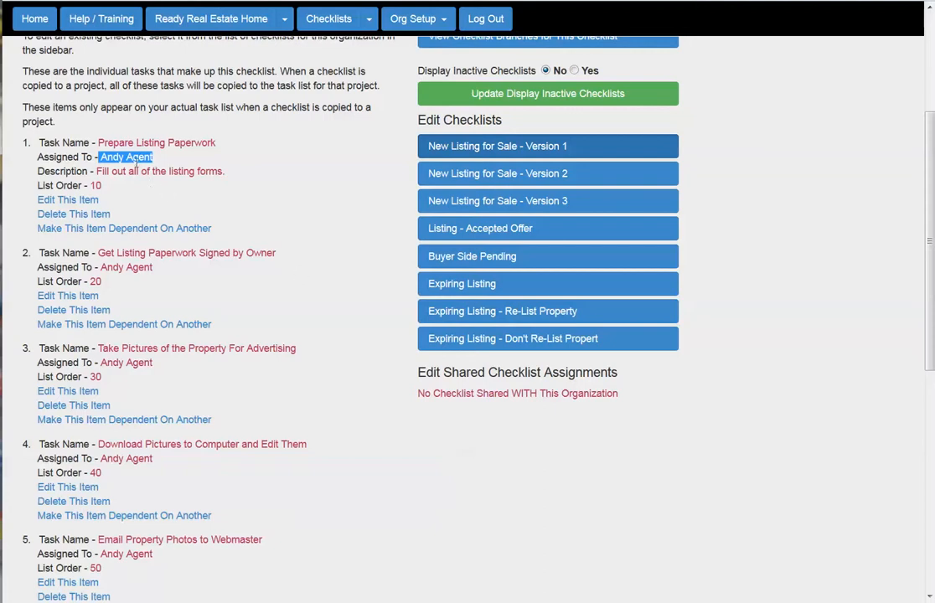
left_click_drag(98, 142, 232, 144)
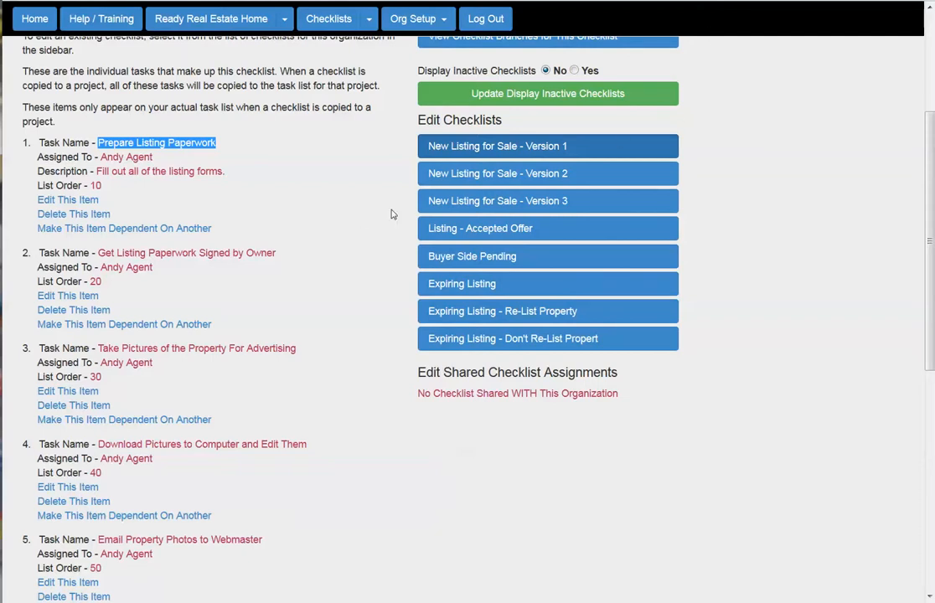
Delete the Sunnydale project's copy of the New Listing for Sale - Version 1 checklist together with all of its items.
scroll(358, 221, "up", 2)
left_click(368, 23)
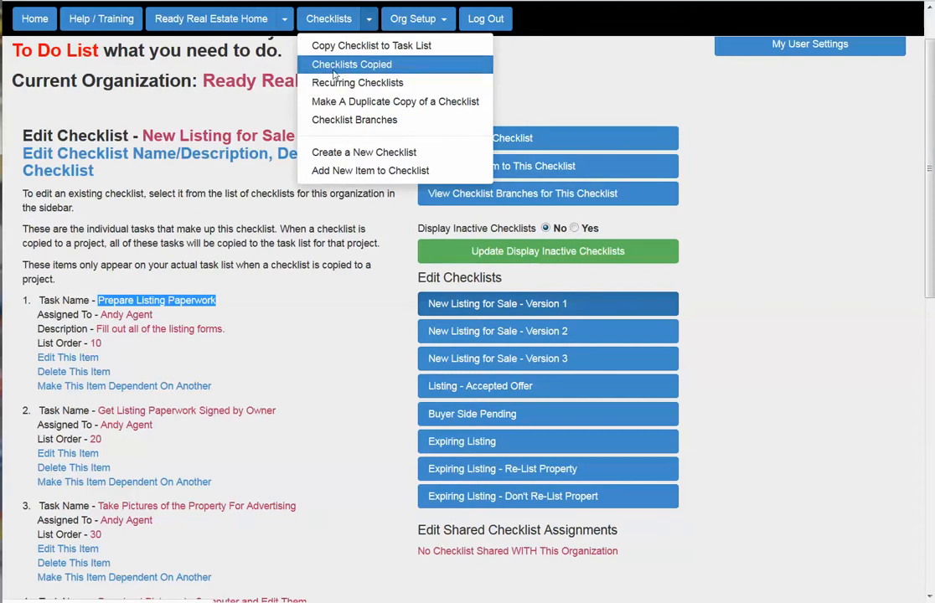
left_click(335, 66)
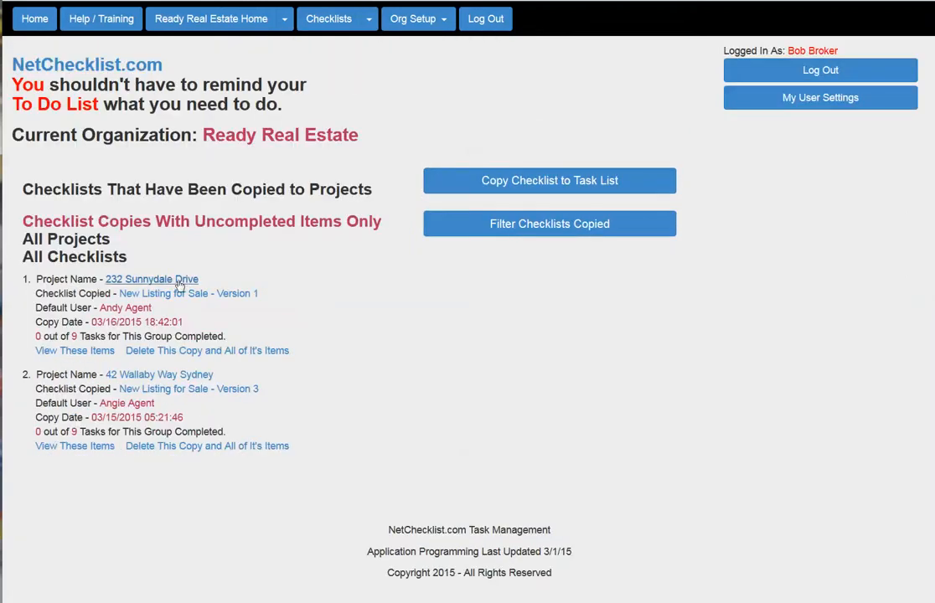
left_click(163, 353)
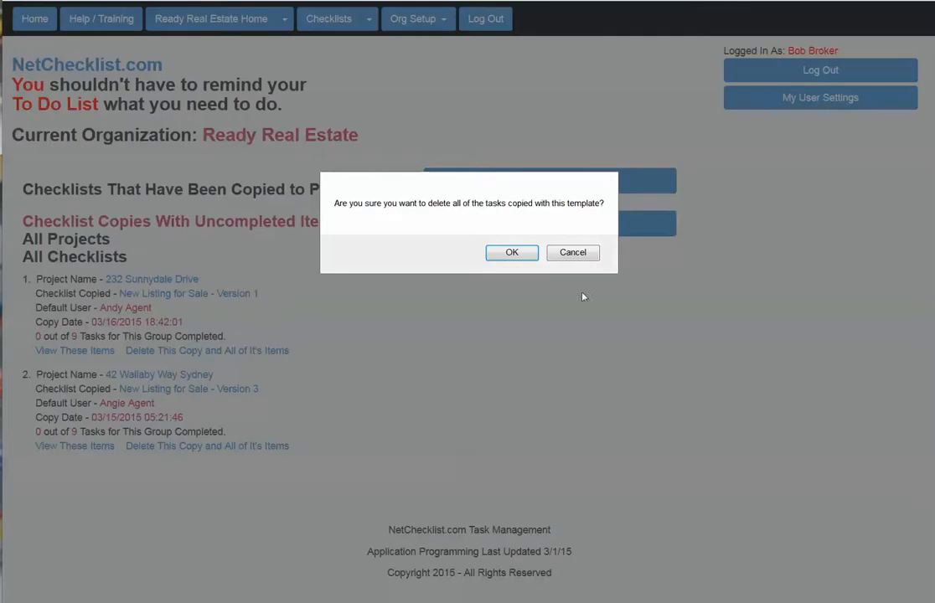
left_click(510, 252)
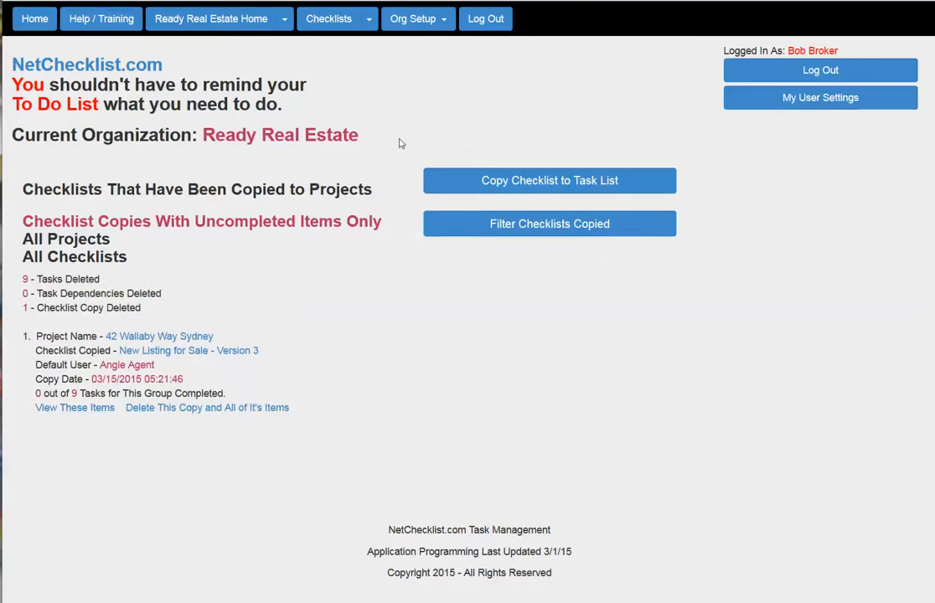
Open the New Listing for Sale - Version 2 checklist for editing and examine which items have their user assigned when copying.
left_click(328, 20)
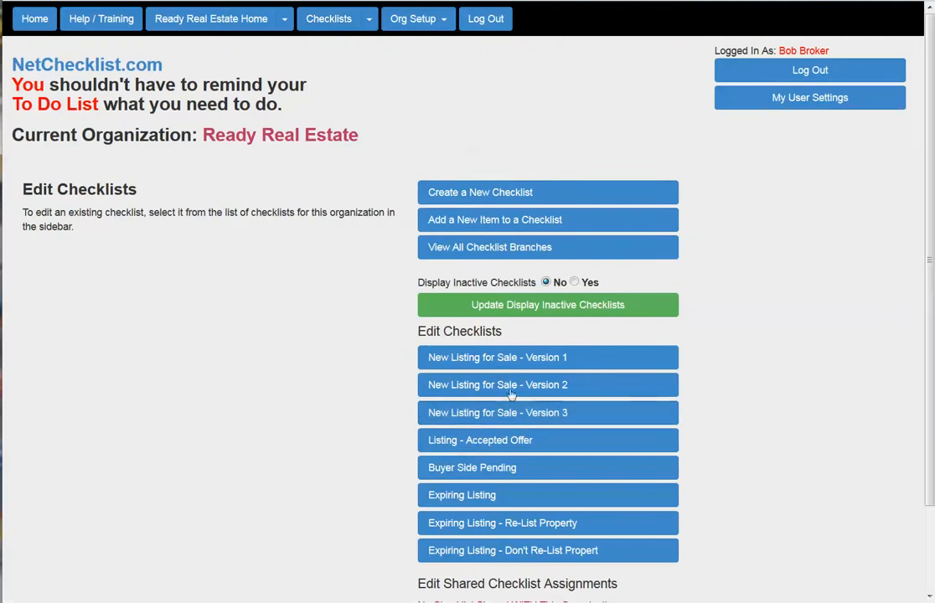
left_click(510, 390)
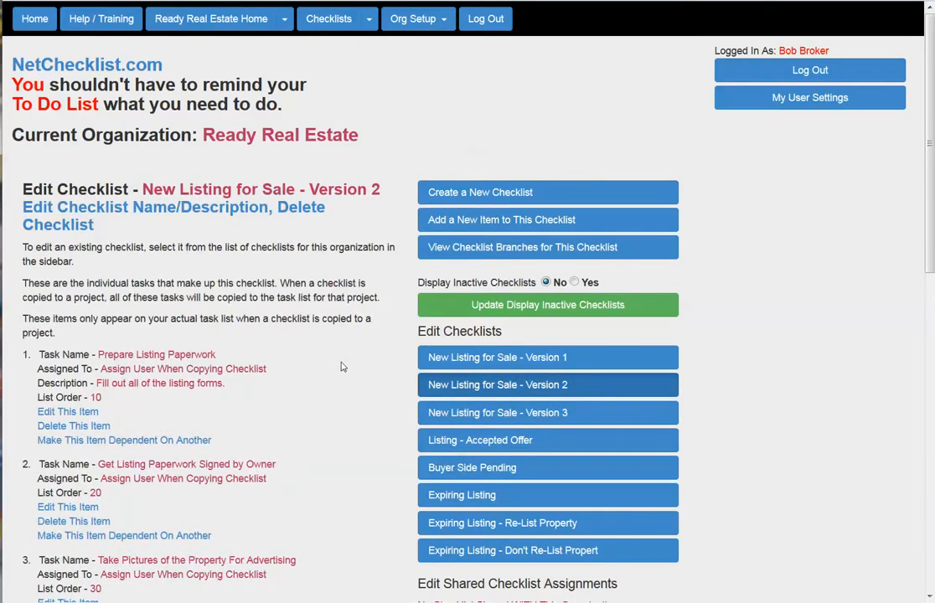
scroll(321, 396, "down", 2)
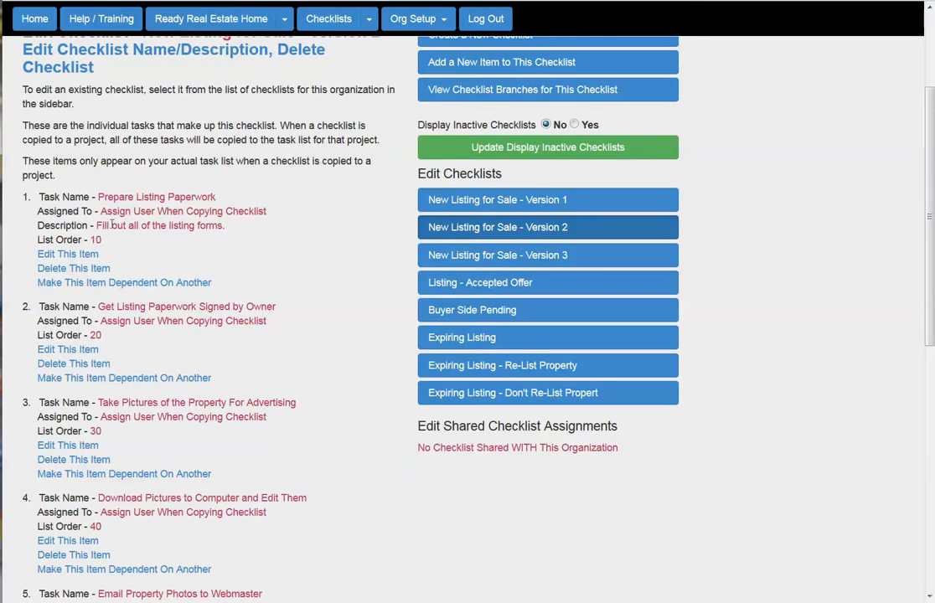
left_click_drag(101, 211, 296, 222)
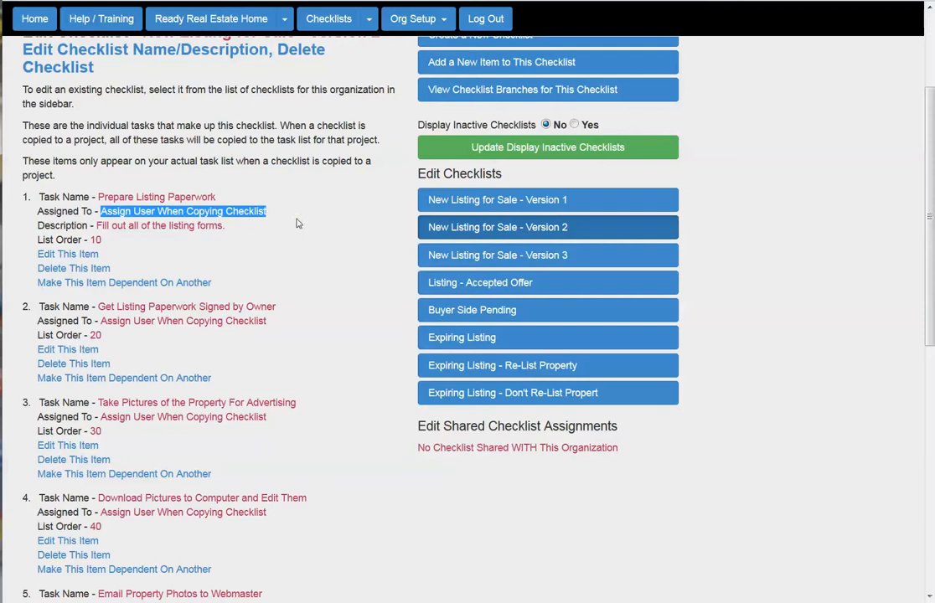
scroll(308, 315, "down", 5)
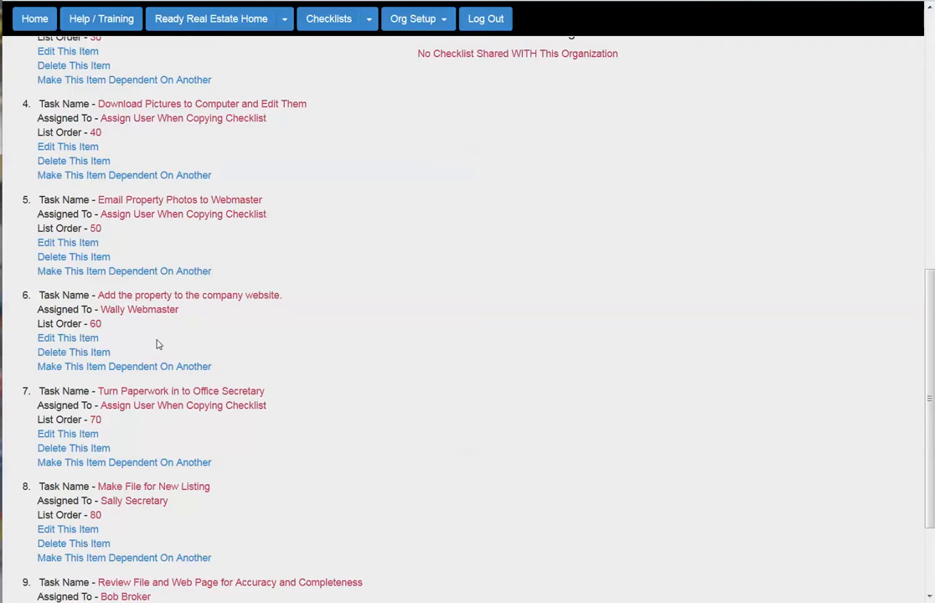
Examine the assigned users of the remaining New Listing for Sale - Version 2 items, from the webmaster task through the final file review.
scroll(289, 377, "down", 2)
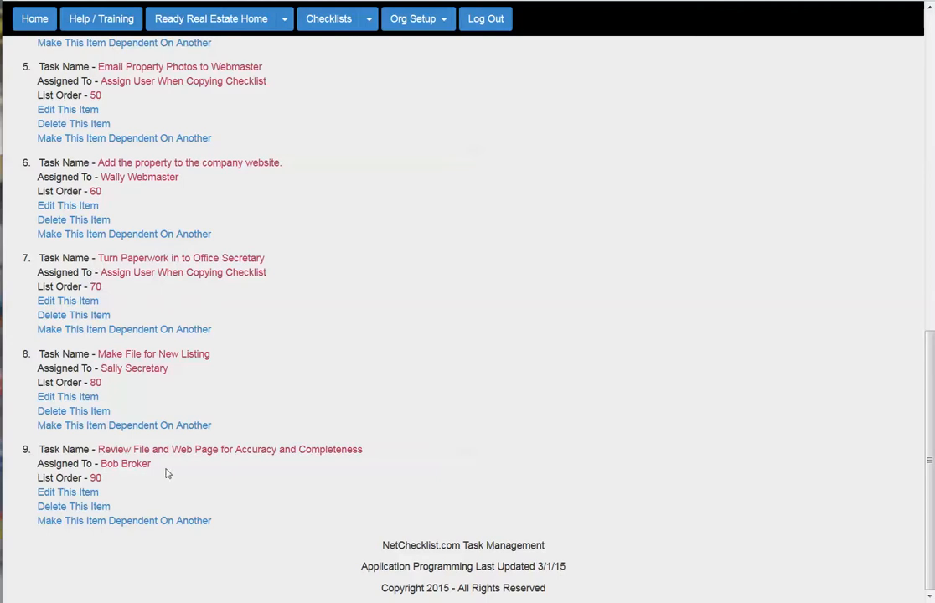
left_click_drag(154, 464, 100, 463)
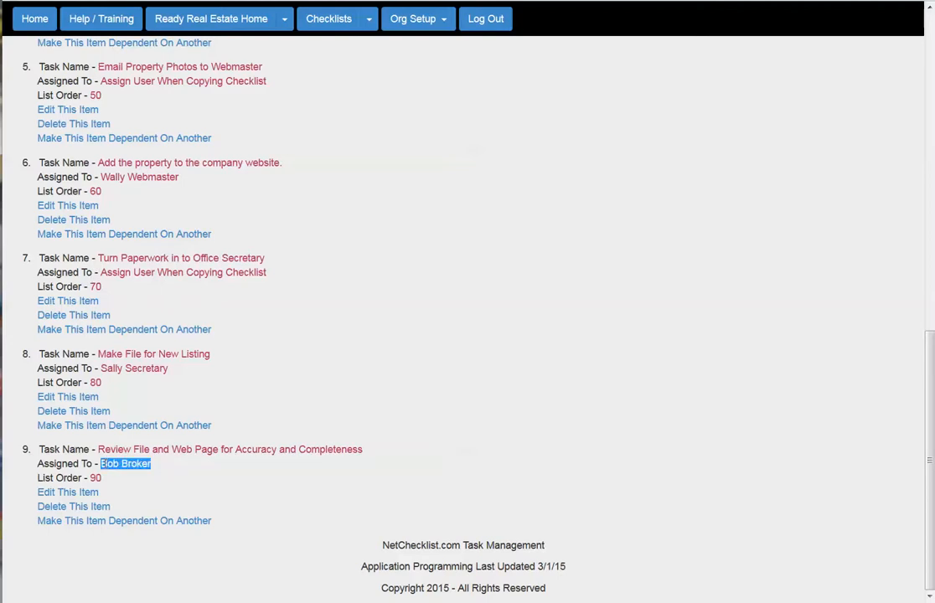
left_click_drag(171, 368, 114, 369)
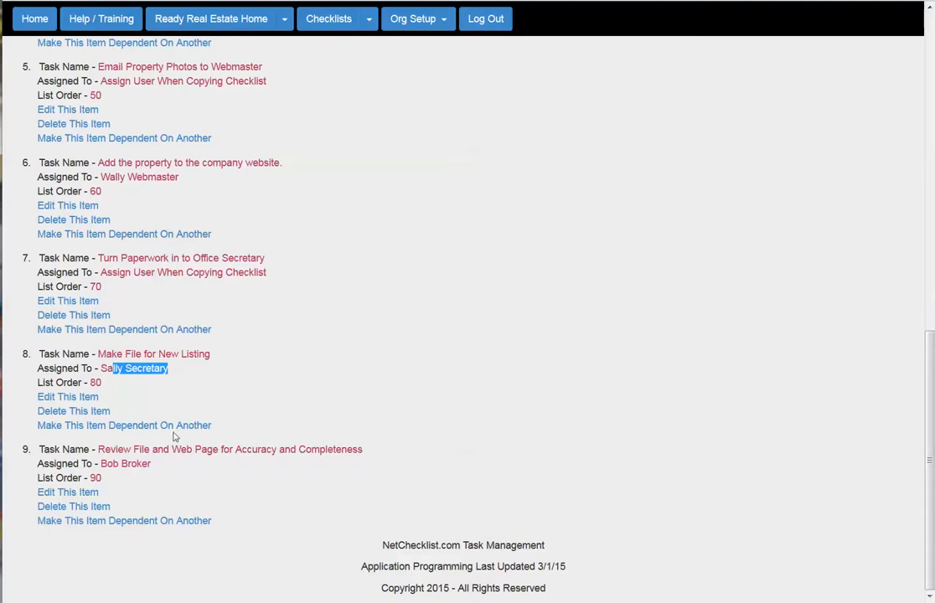
mouse_move(197, 427)
left_click_drag(268, 272, 99, 272)
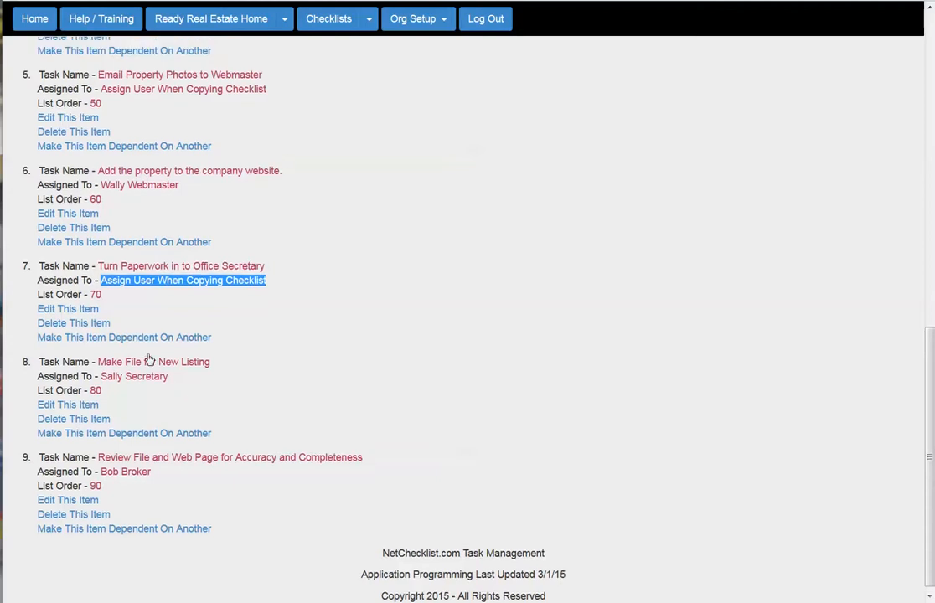
Copy the New Listing for Sale - Version 2 checklist to the Anywhere Drive project, choosing the second listed agent as assigned user.
scroll(179, 369, "up", 15)
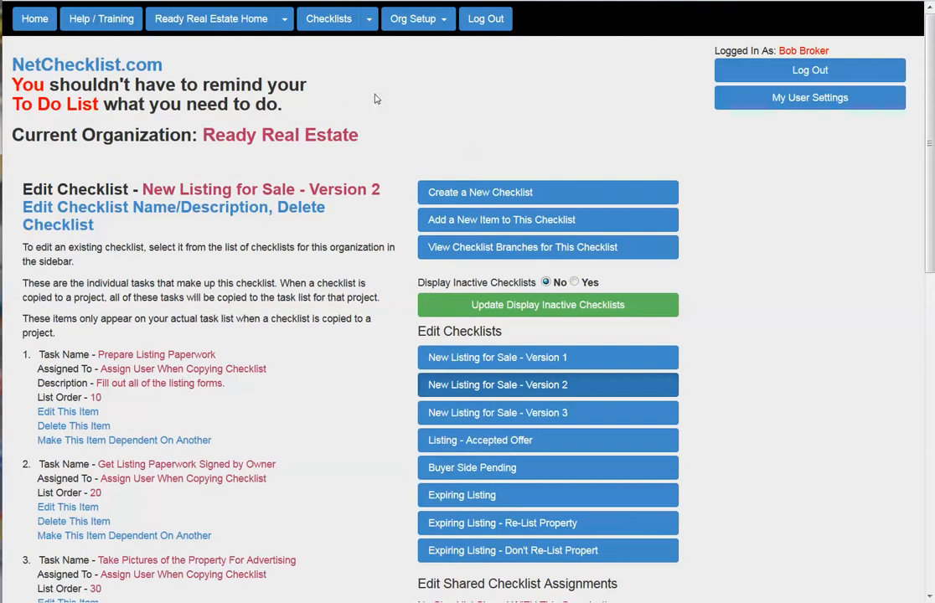
left_click(310, 21)
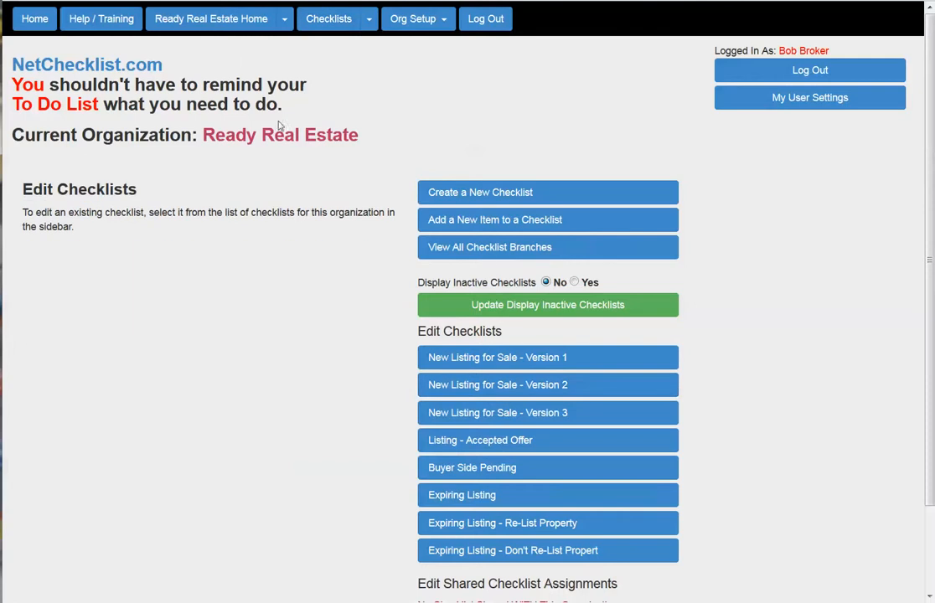
left_click(220, 23)
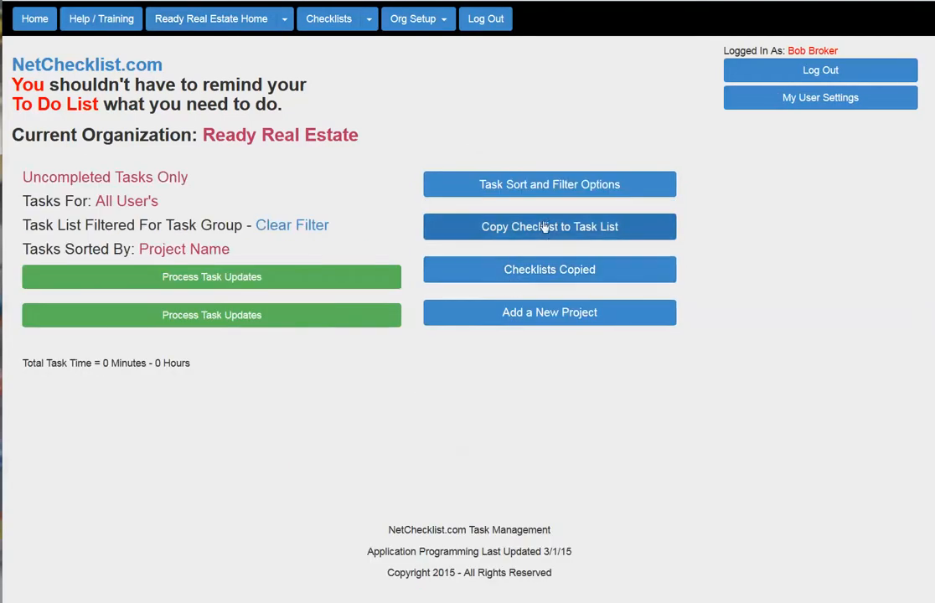
left_click(540, 231)
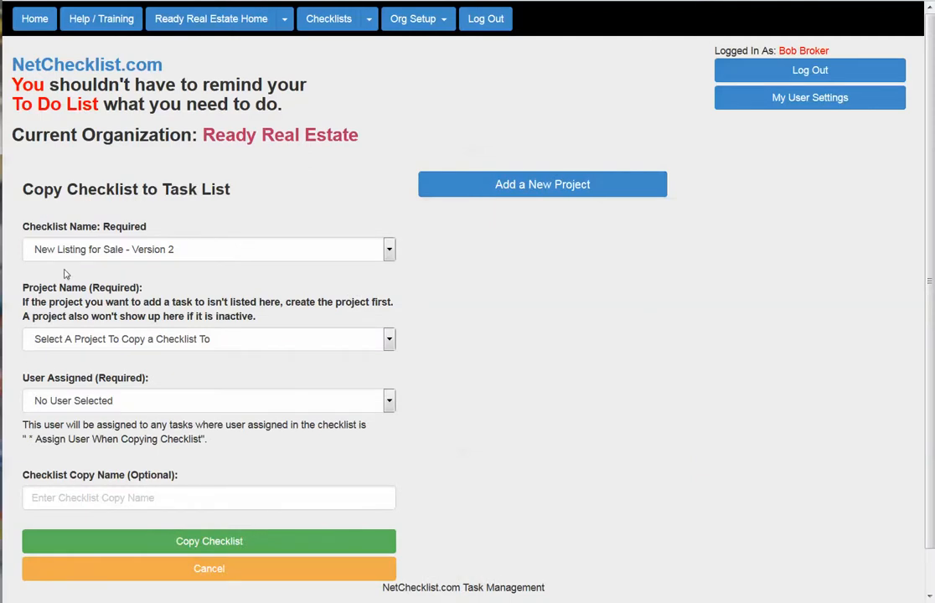
left_click(215, 340)
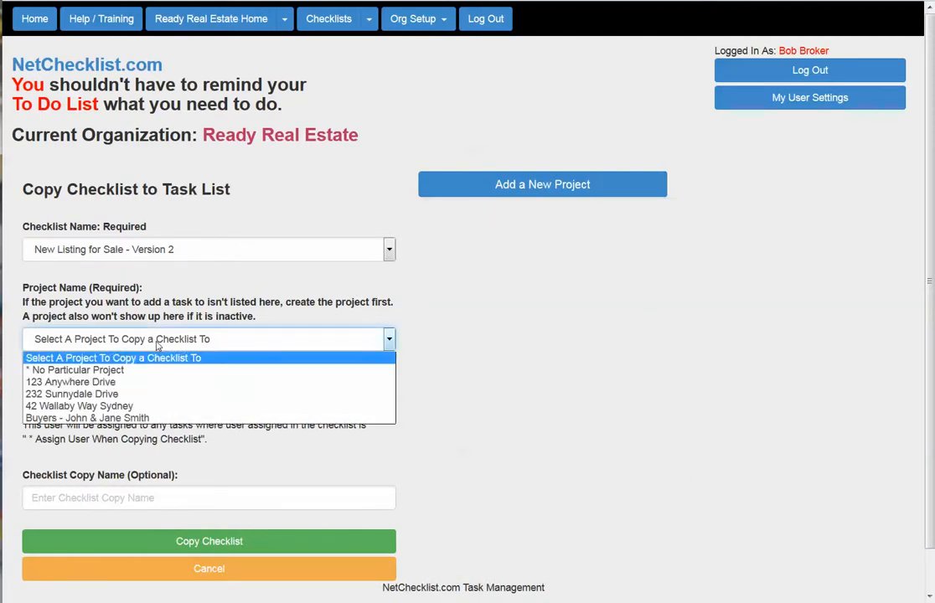
left_click(125, 383)
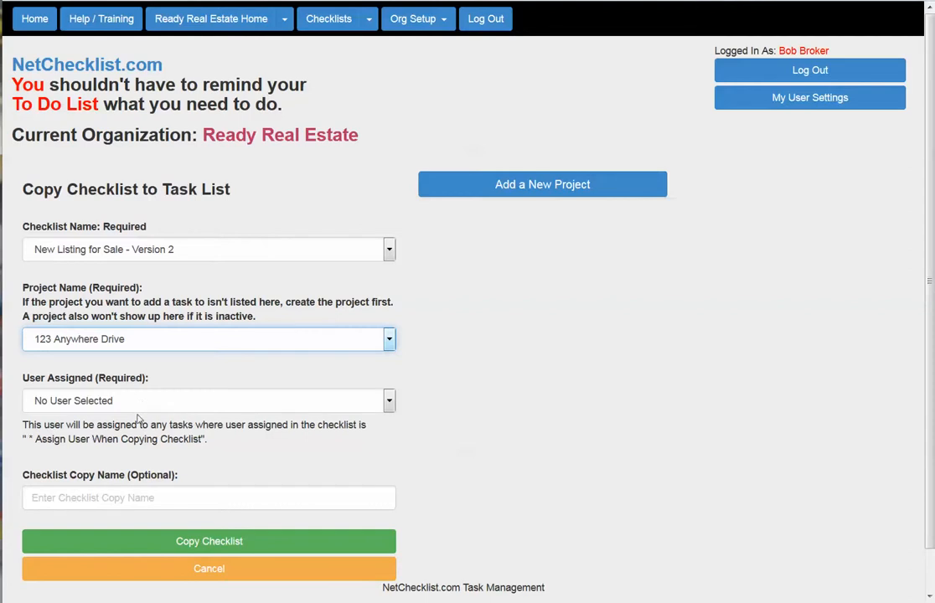
left_click(134, 405)
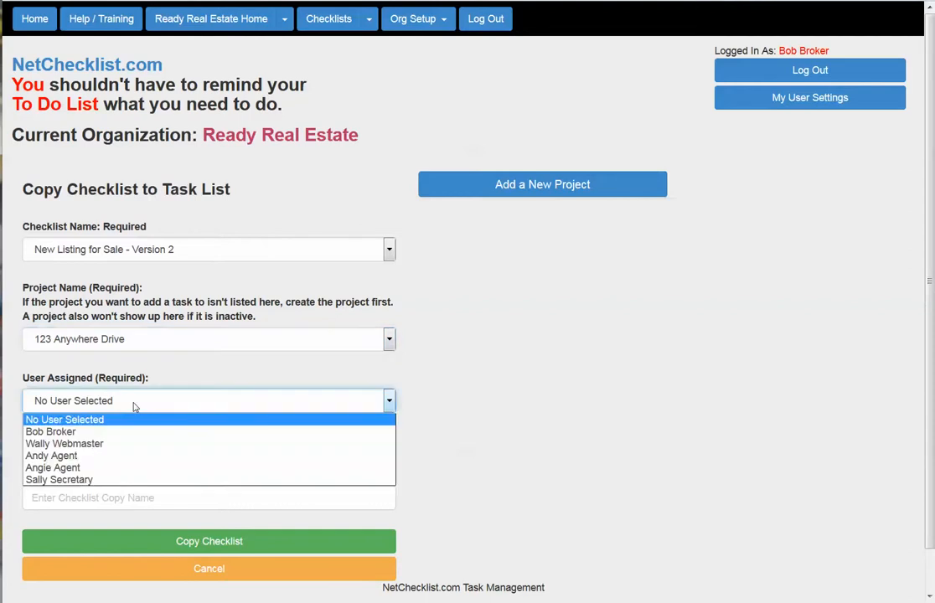
left_click(126, 468)
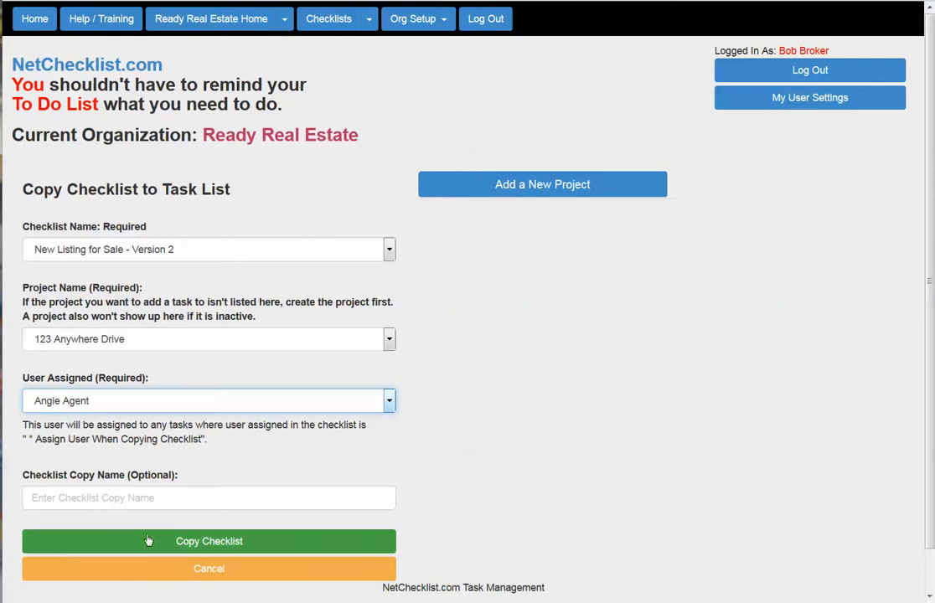
left_click(227, 551)
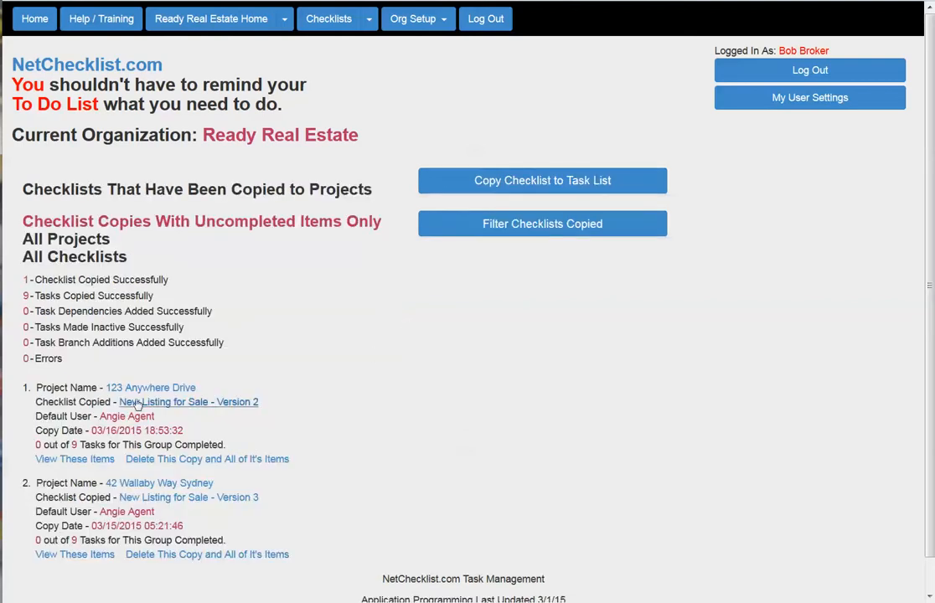
View the items copied to the Anywhere Drive project and check which user each task is assigned to.
left_click(92, 460)
scroll(350, 410, "down", 1)
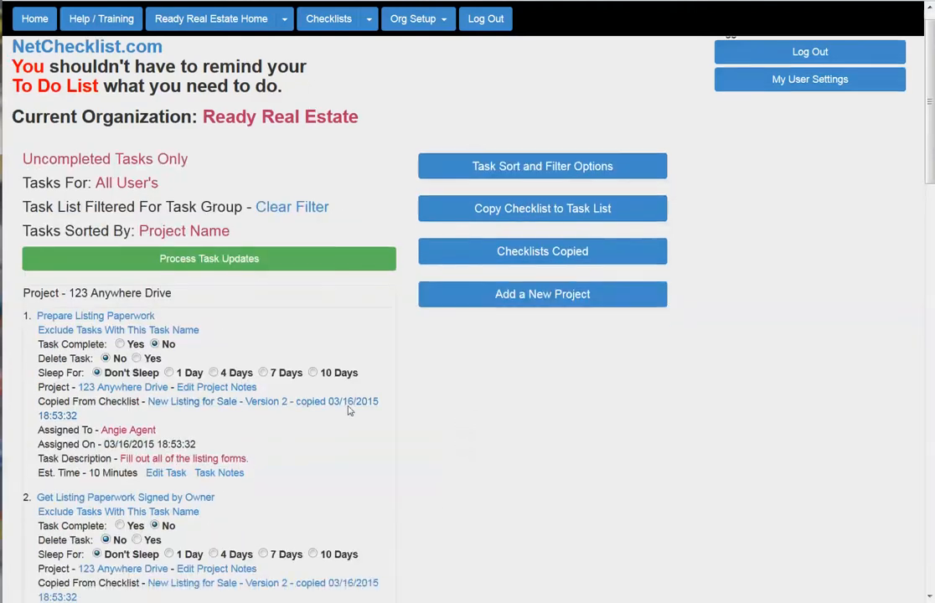
scroll(350, 410, "down", 3)
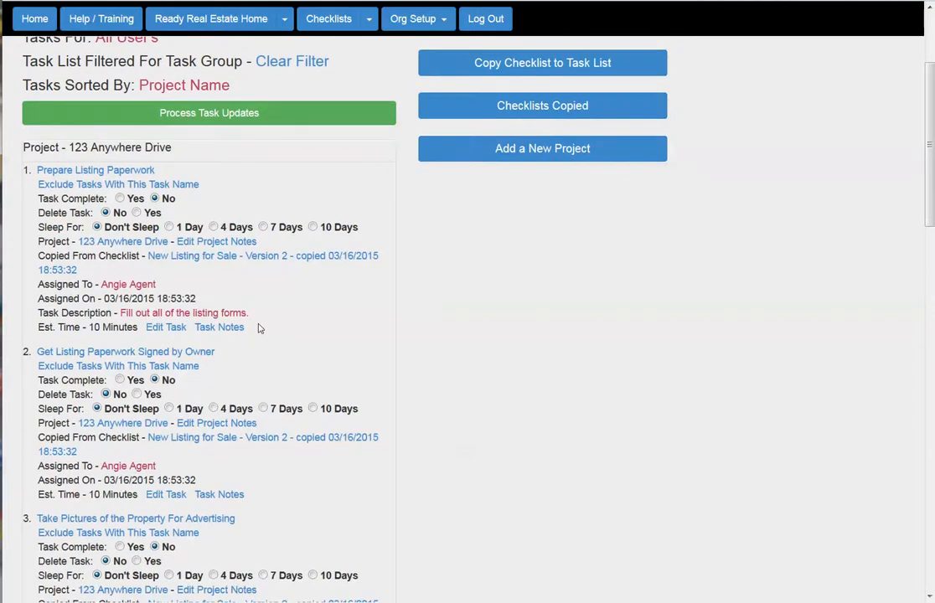
scroll(259, 328, "down", 3)
scroll(282, 309, "down", 3)
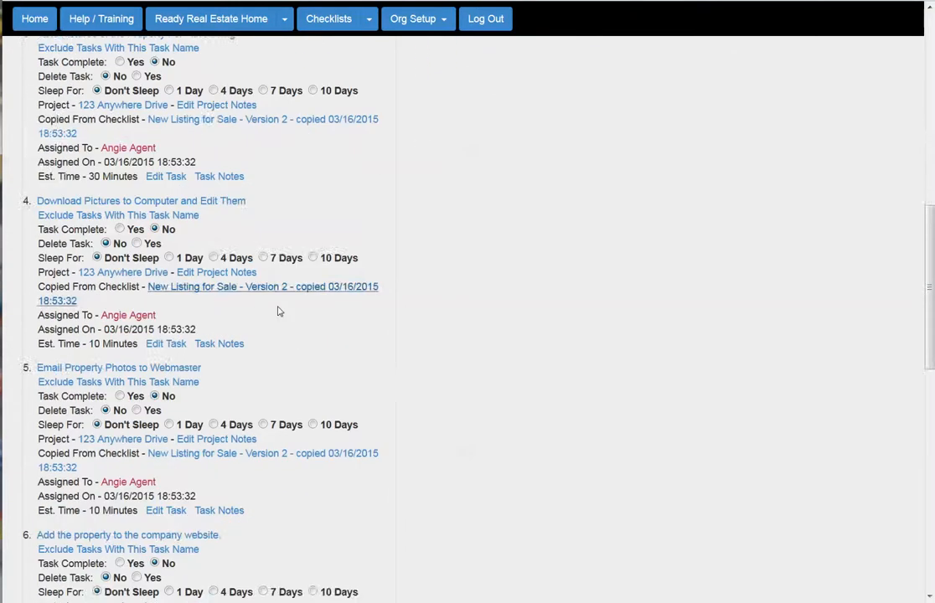
scroll(276, 314, "down", 3)
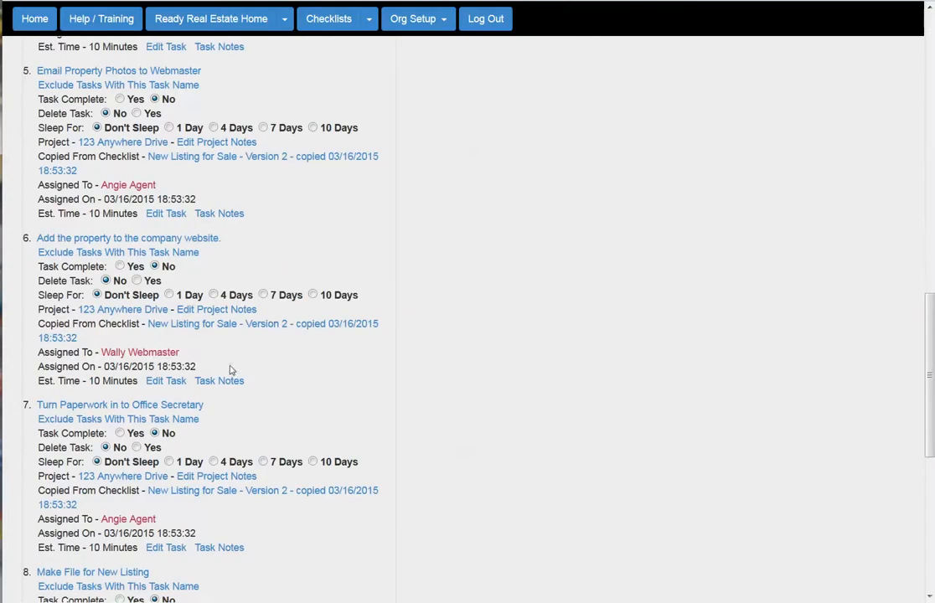
left_click_drag(179, 352, 37, 353)
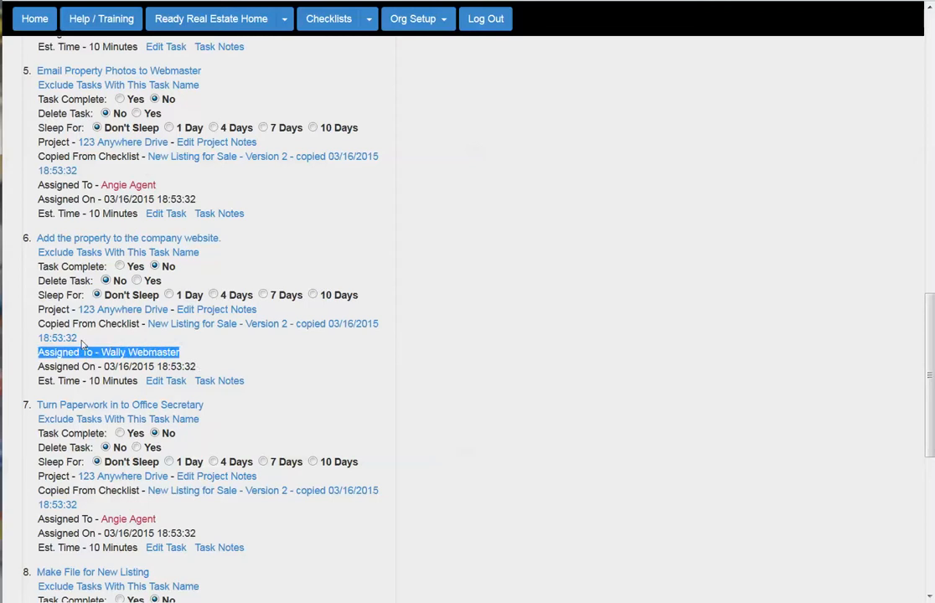
left_click(250, 357)
scroll(250, 358, "down", 5)
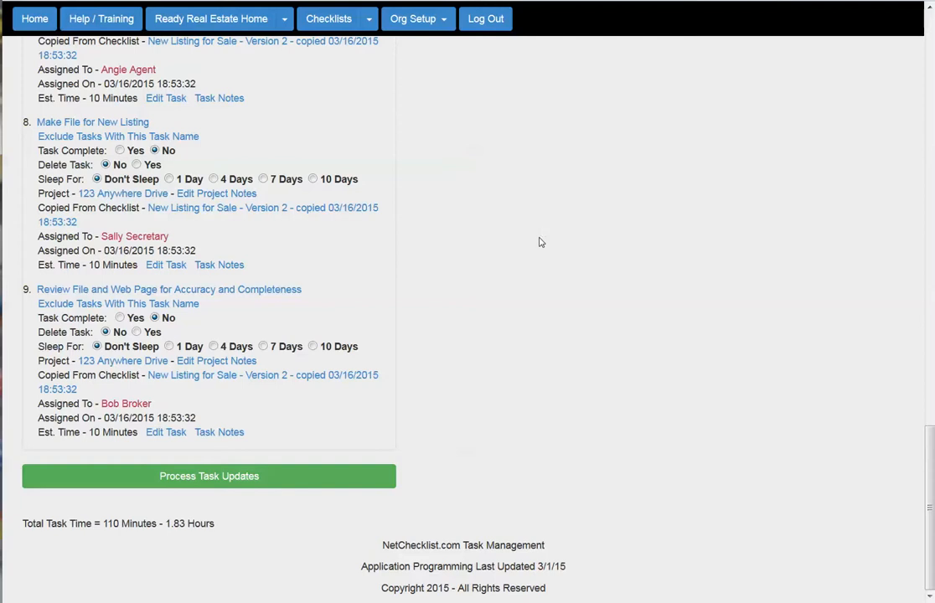
Copy the New Listing for Sale - Version 2 checklist to the Sunnydale project, choosing the first listed agent as assigned user.
scroll(536, 239, "up", 6)
scroll(530, 232, "up", 4)
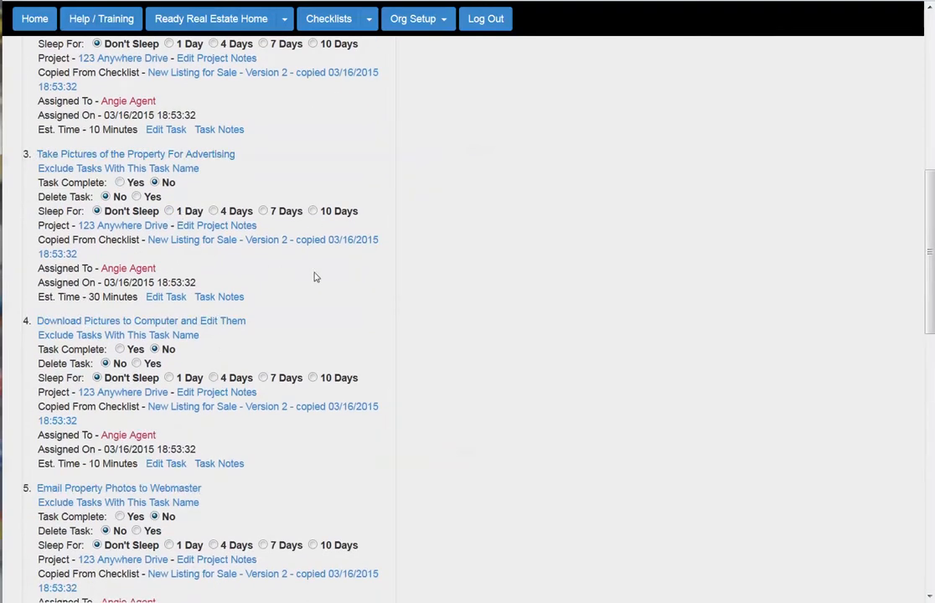
scroll(314, 277, "up", 7)
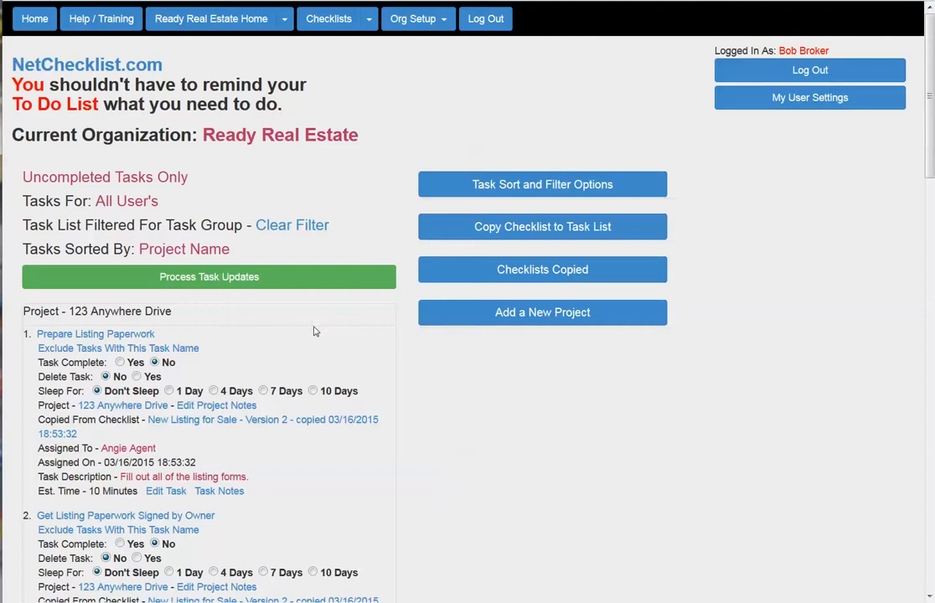
left_click(535, 229)
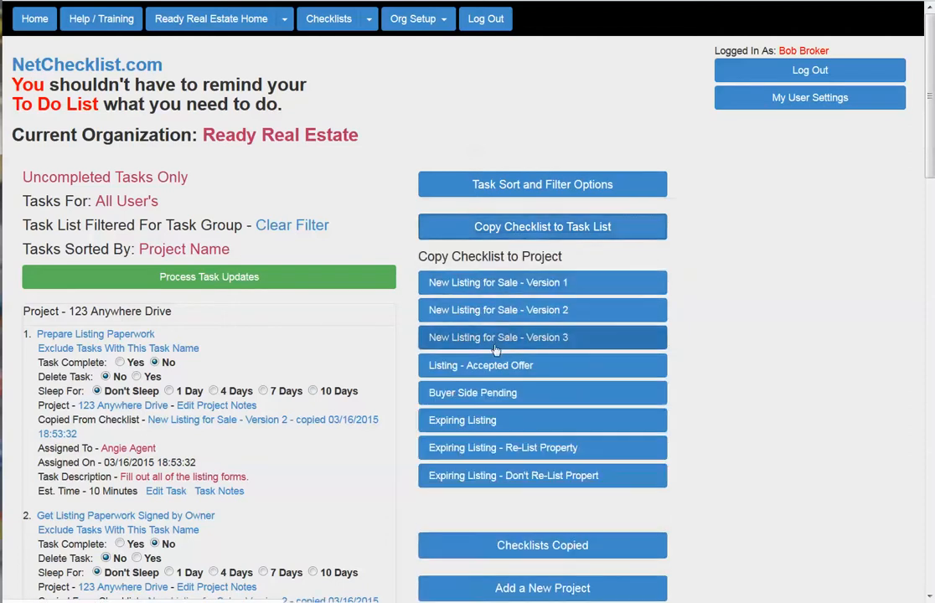
left_click(495, 315)
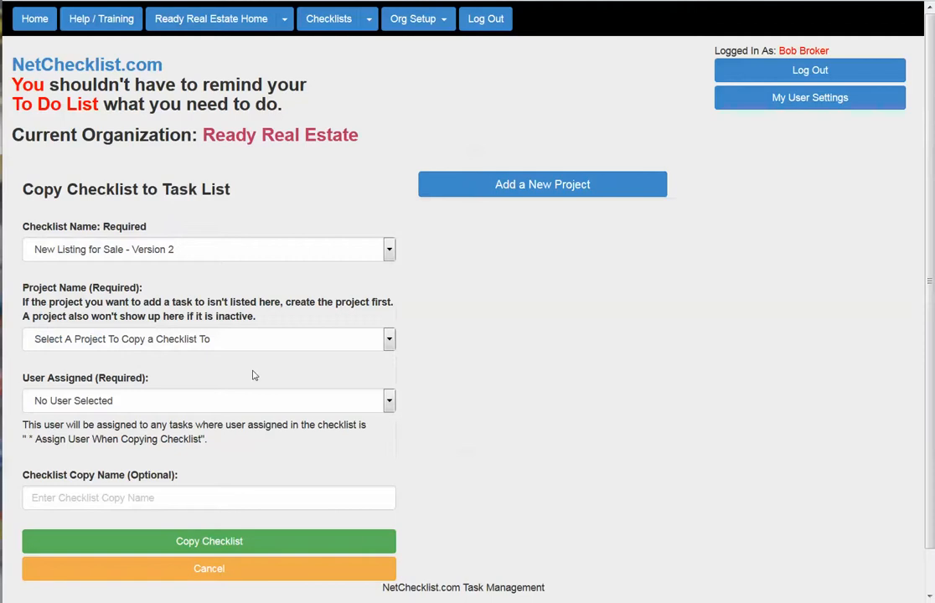
left_click(215, 338)
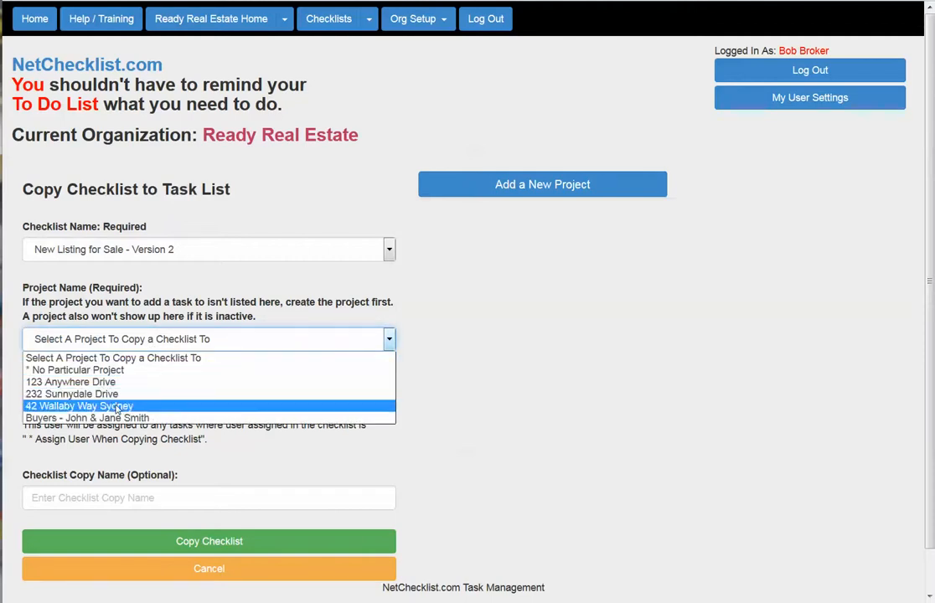
left_click(116, 396)
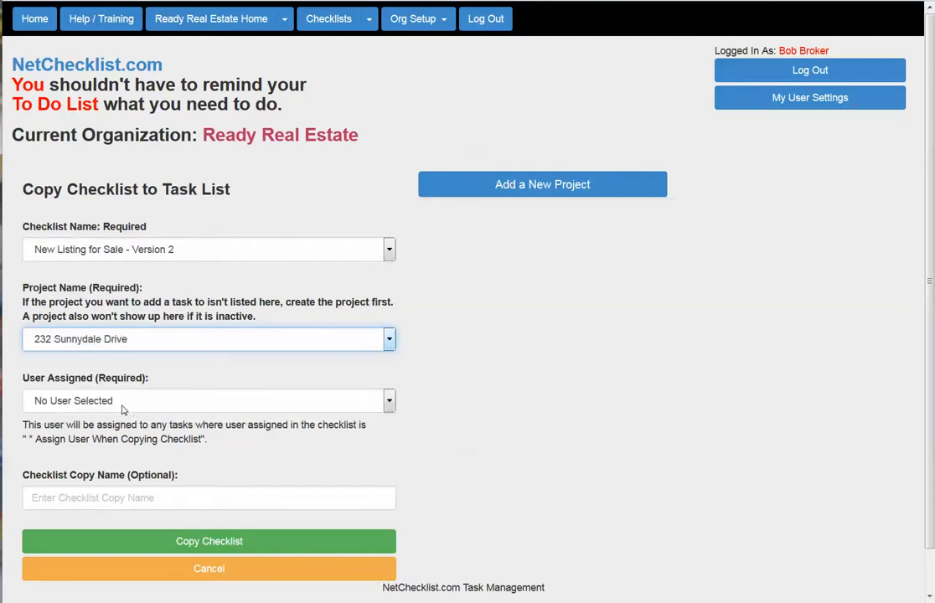
left_click(117, 402)
left_click(84, 455)
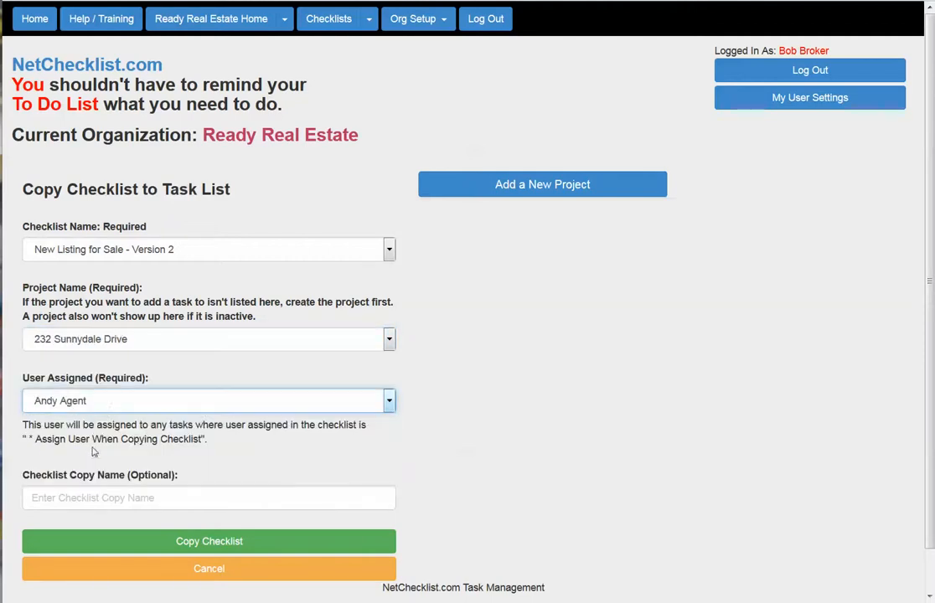
left_click(201, 542)
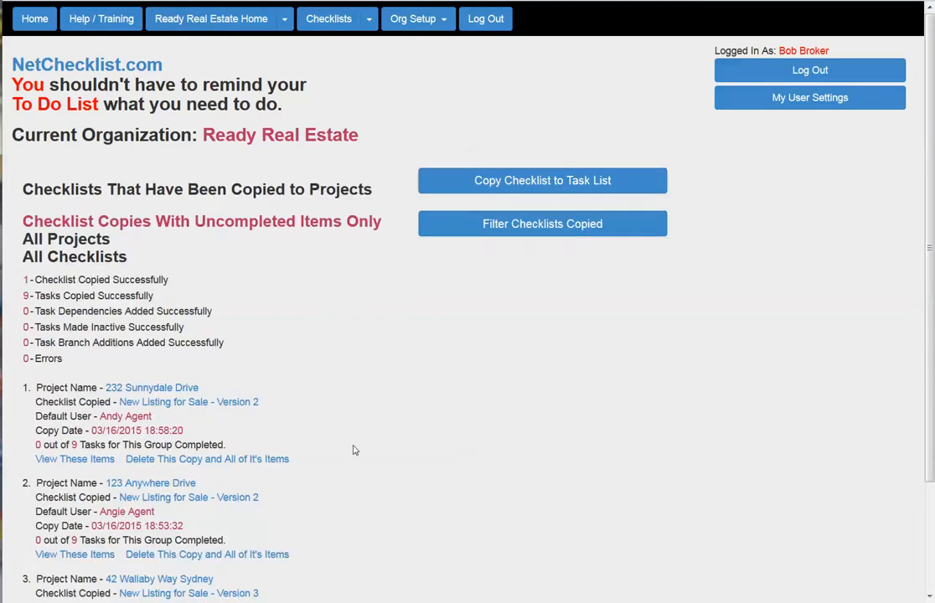
View the items of the Sunnydale project's Version 2 copy and compare the assigned user of each task.
scroll(352, 451, "down", 3)
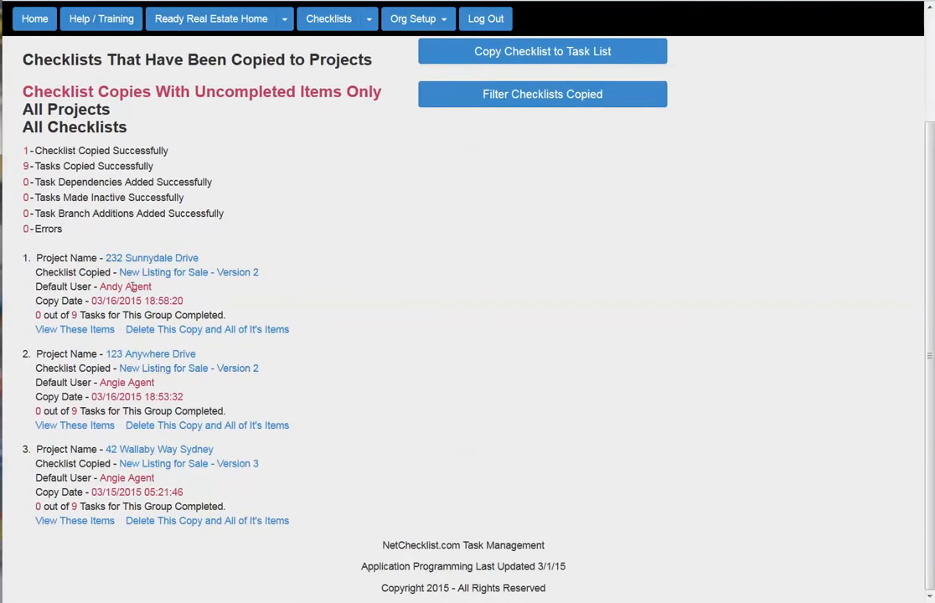
left_click(99, 330)
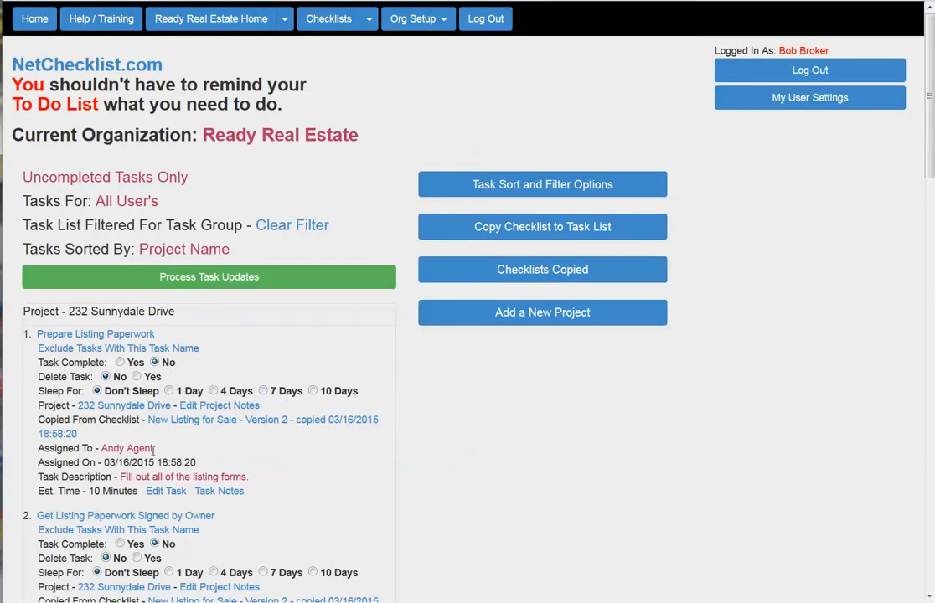
scroll(164, 453, "down", 5)
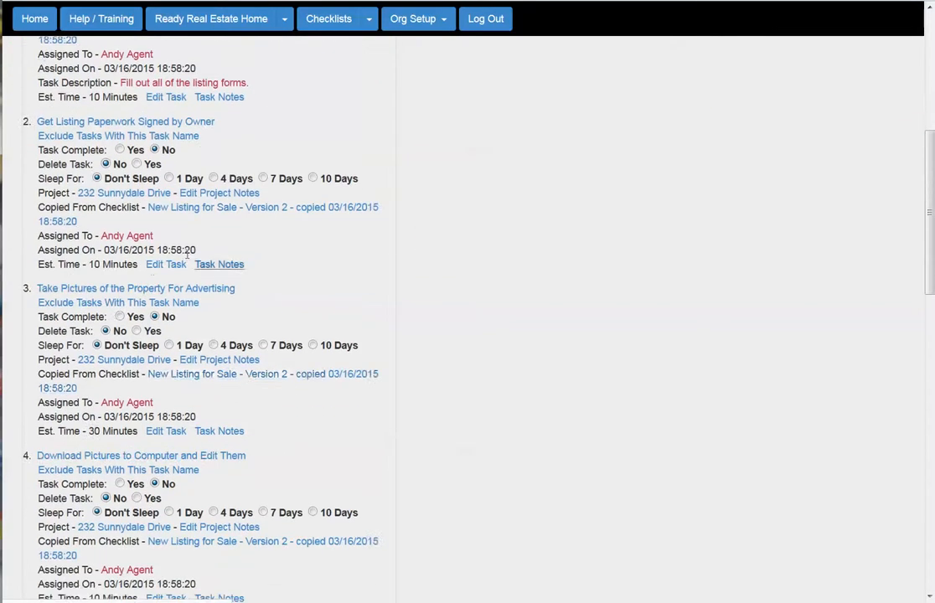
scroll(167, 378, "down", 7)
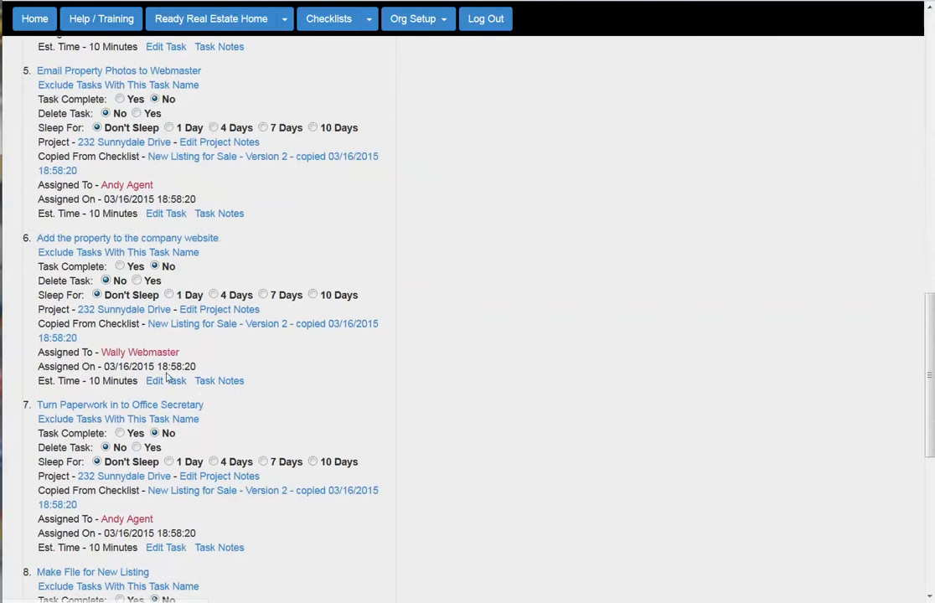
left_click_drag(179, 353, 92, 353)
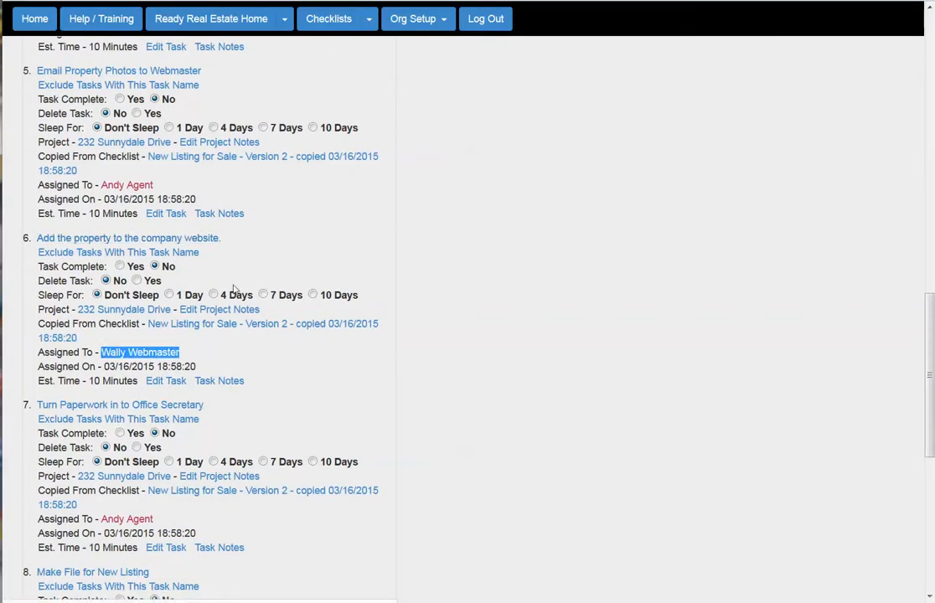
scroll(278, 342, "down", 6)
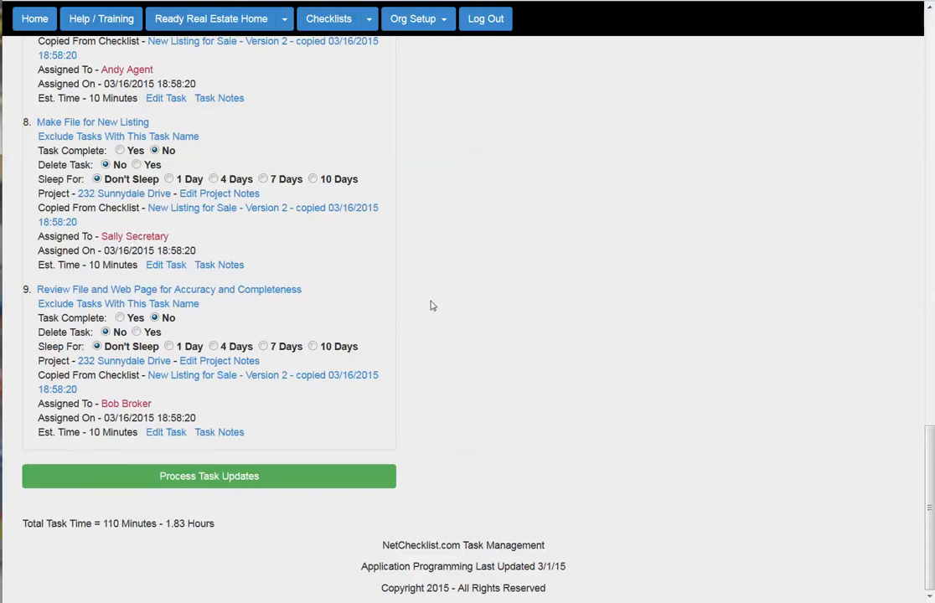
scroll(436, 313, "up", 2)
scroll(440, 318, "up", 15)
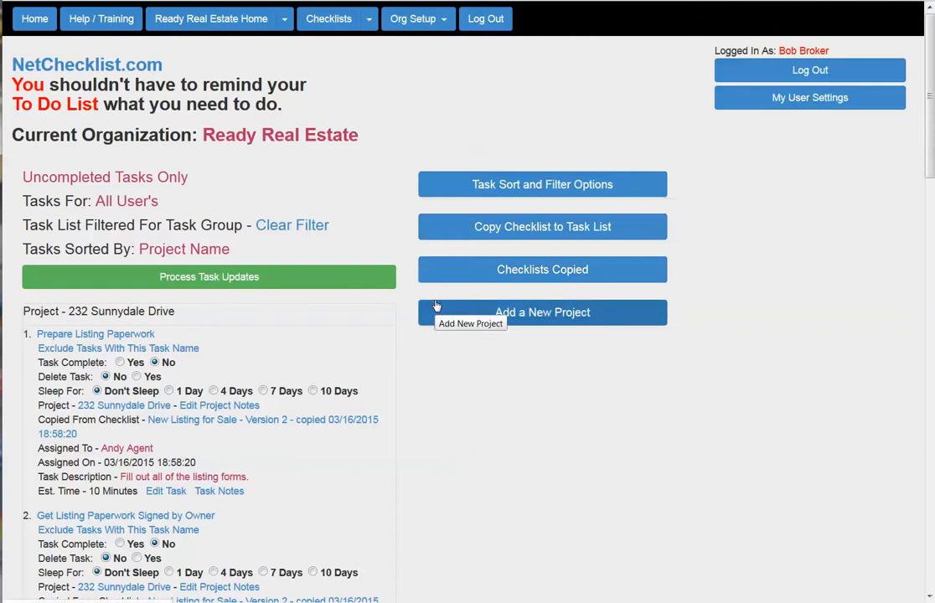
scroll(331, 411, "down", 4)
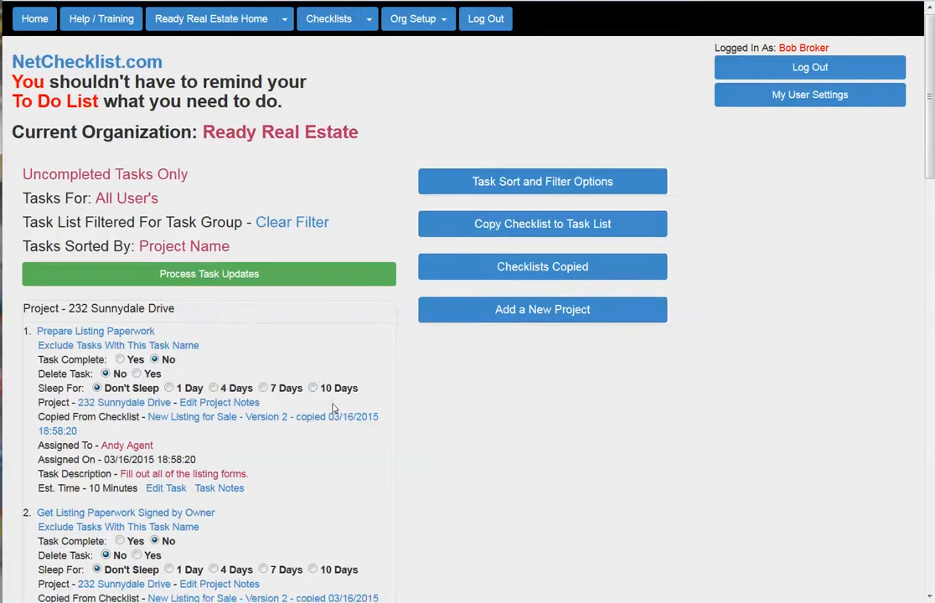
scroll(331, 411, "down", 5)
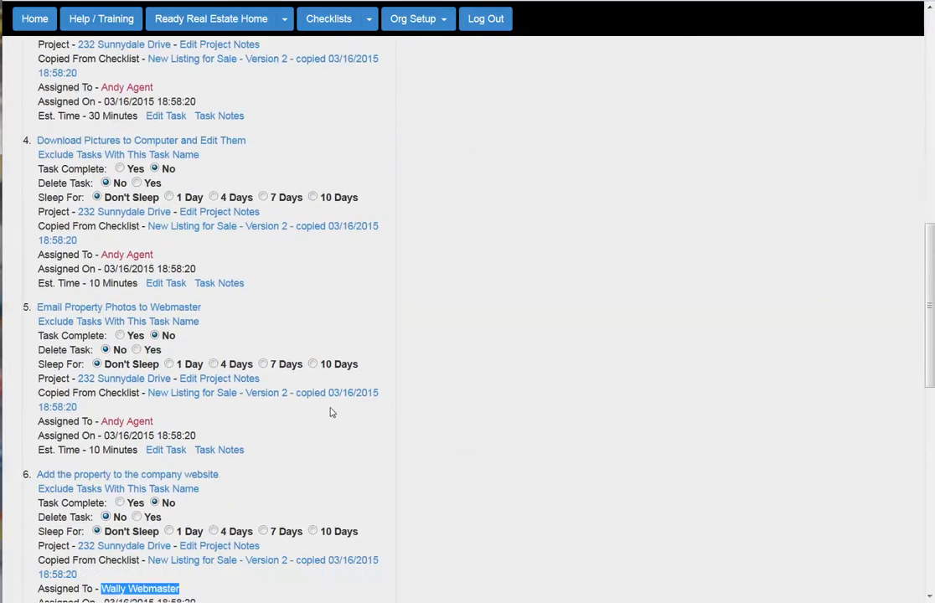
scroll(257, 438, "down", 3)
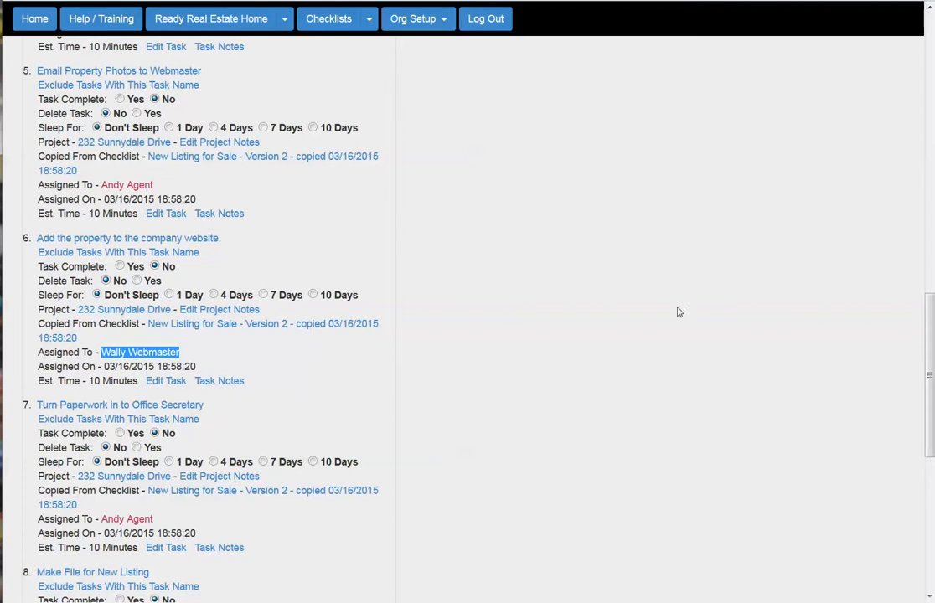
scroll(475, 266, "up", 1)
scroll(474, 266, "up", 5)
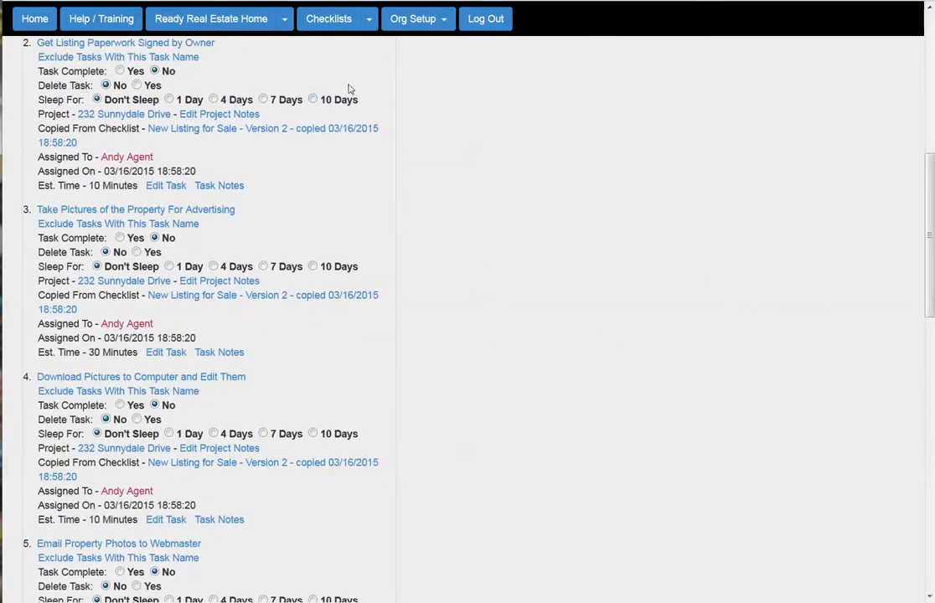
Edit the Prepare Listing Paperwork item of the New Listing for Sale - Version 2 checklist, setting its assigned user to Assign User By Job.
left_click(331, 18)
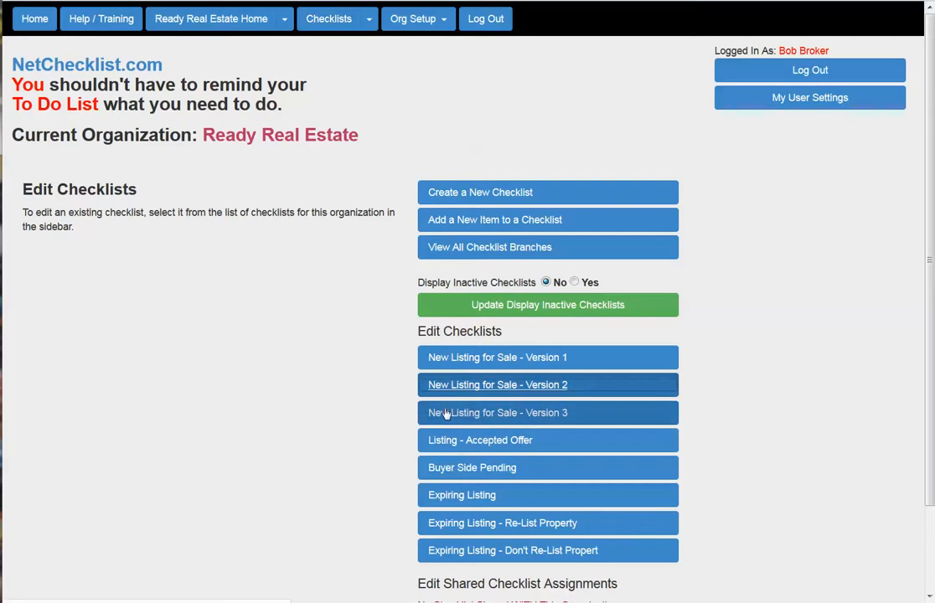
left_click(483, 386)
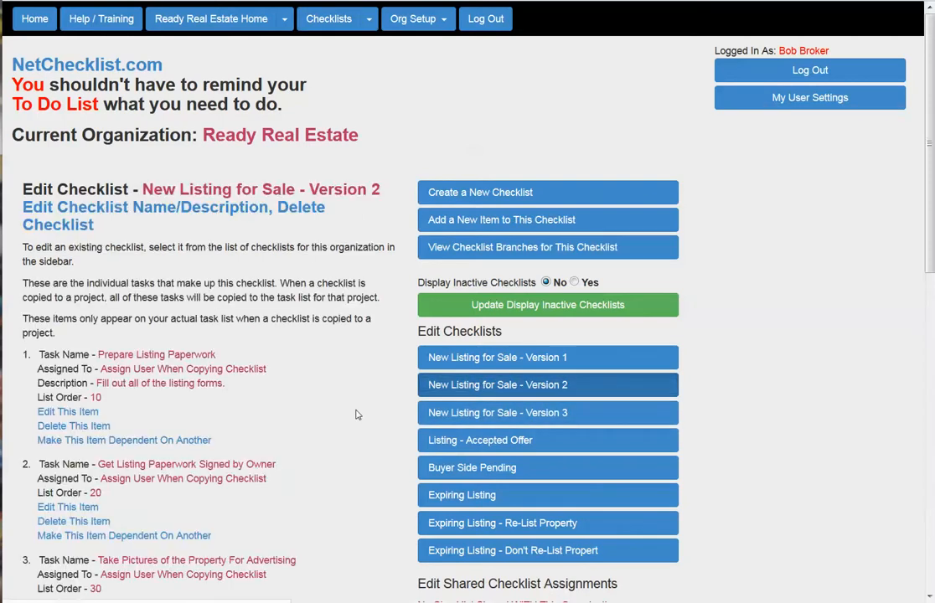
left_click(81, 413)
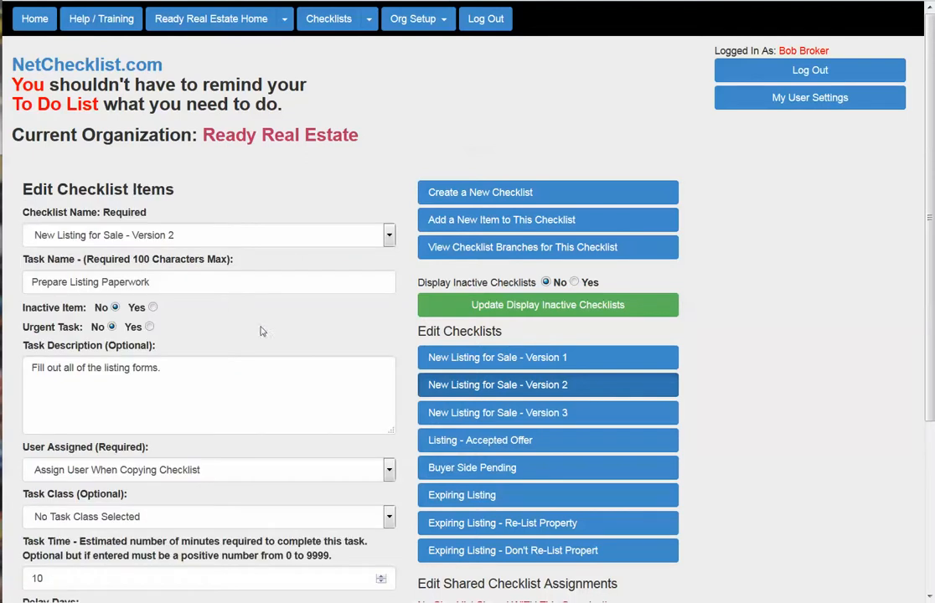
scroll(393, 323, "down", 2)
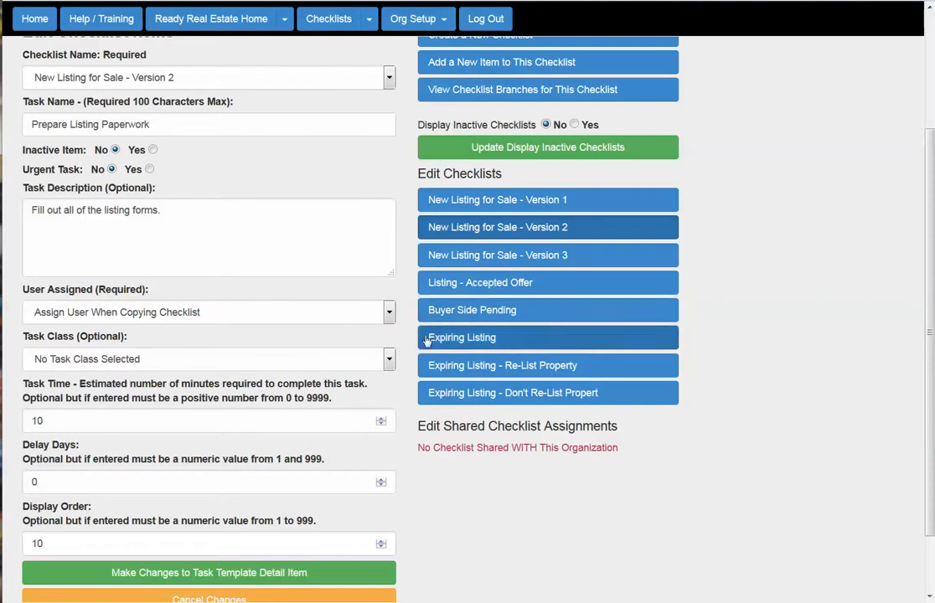
left_click(388, 313)
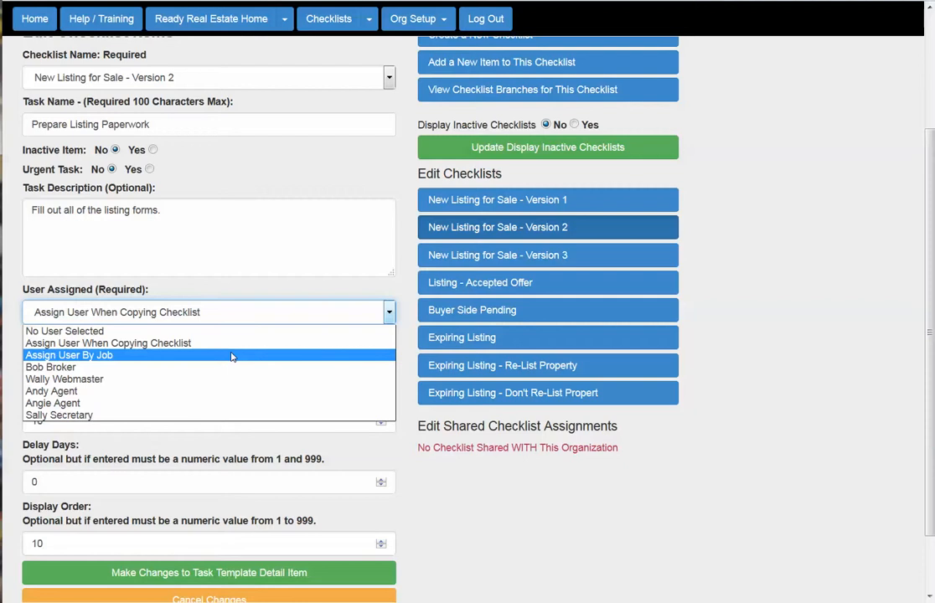
left_click(232, 356)
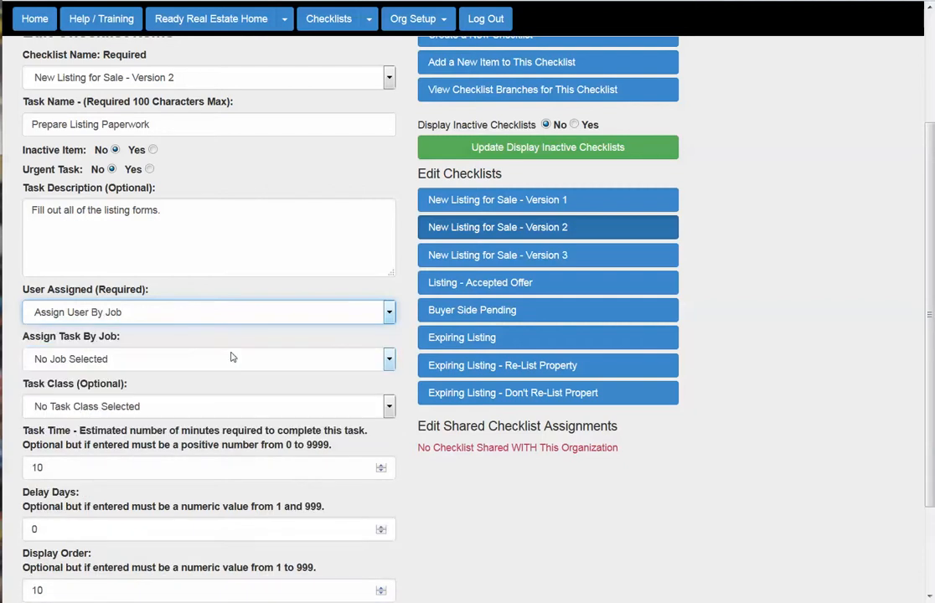